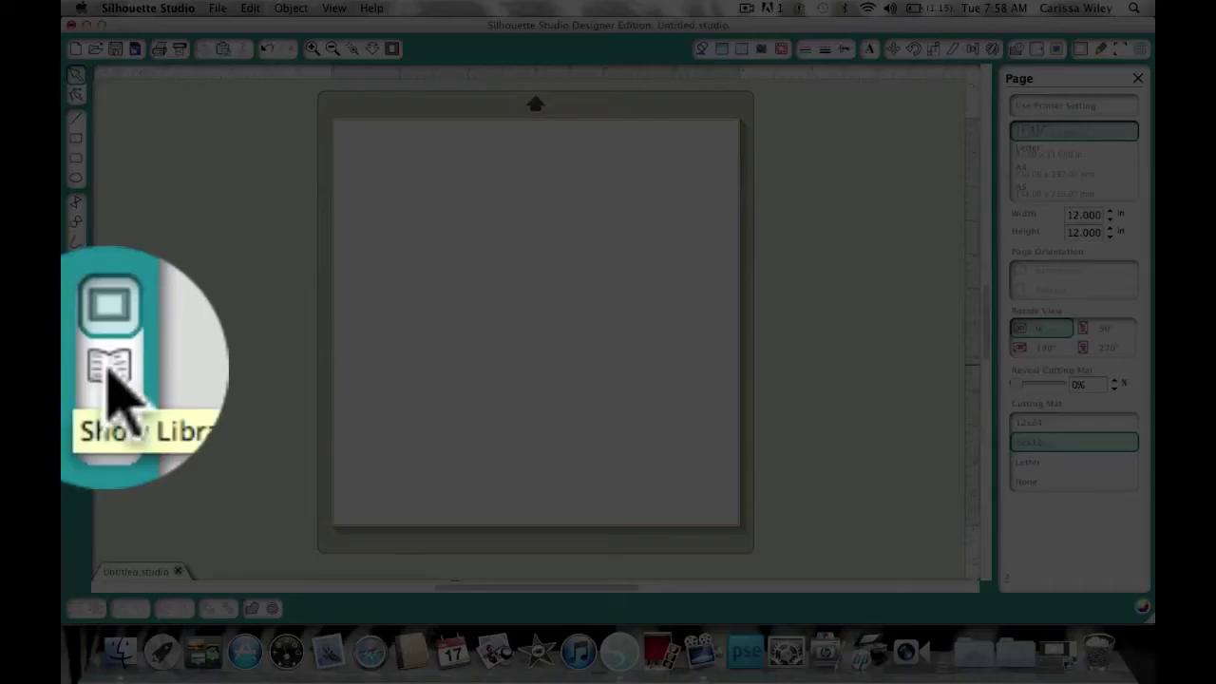
Step: Open the design library and browse the results for the outlined flower design
click(109, 373)
text(flo)
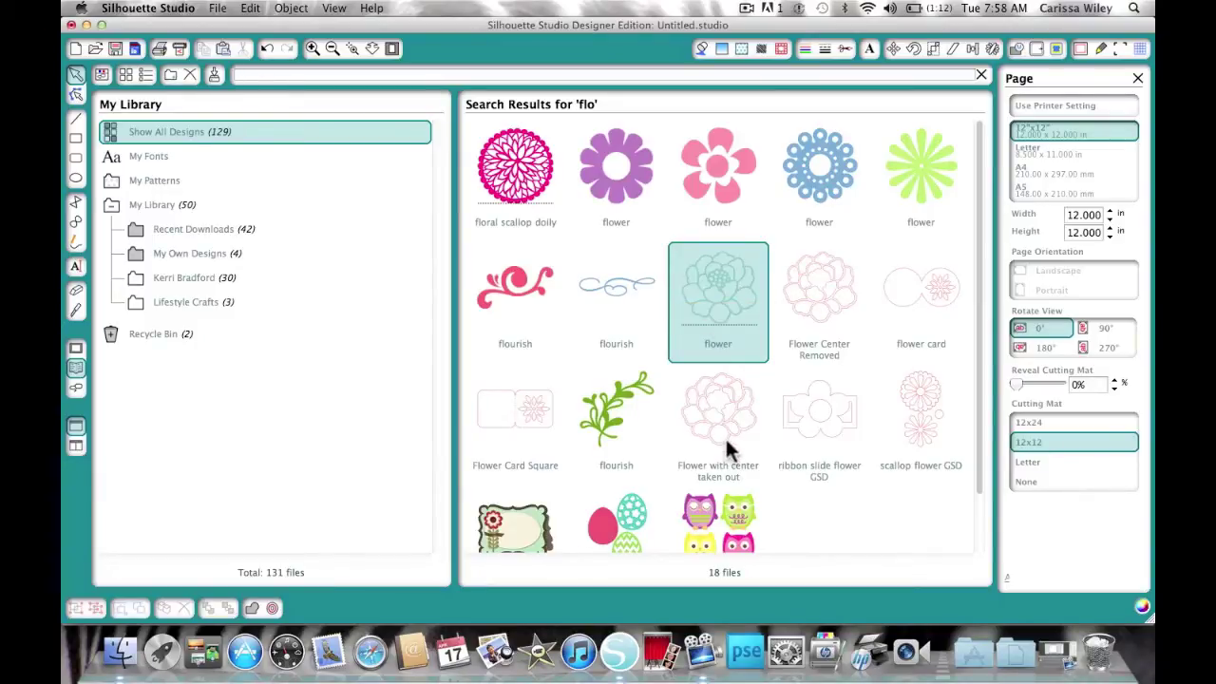
scroll(727, 447, down, 2)
scroll(727, 448, up, 2)
Step: Place the outlined flower on the page, move it to the top-left corner, and ungroup it
double_click(713, 299)
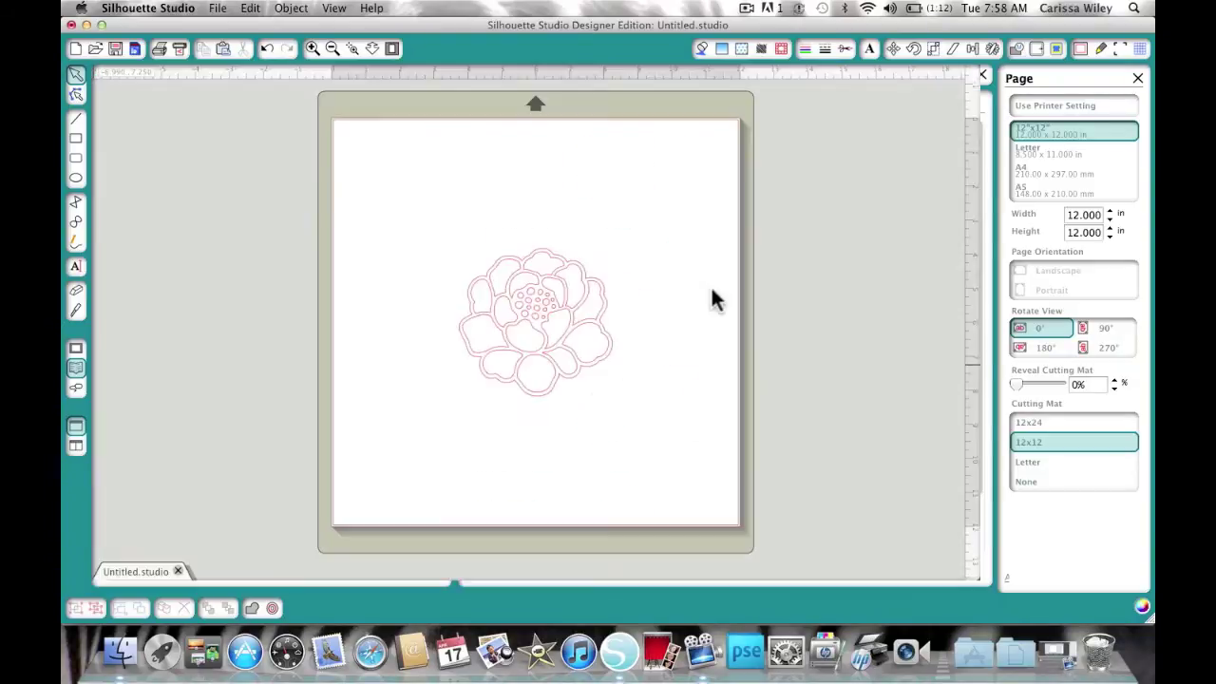
drag(529, 317, 402, 187)
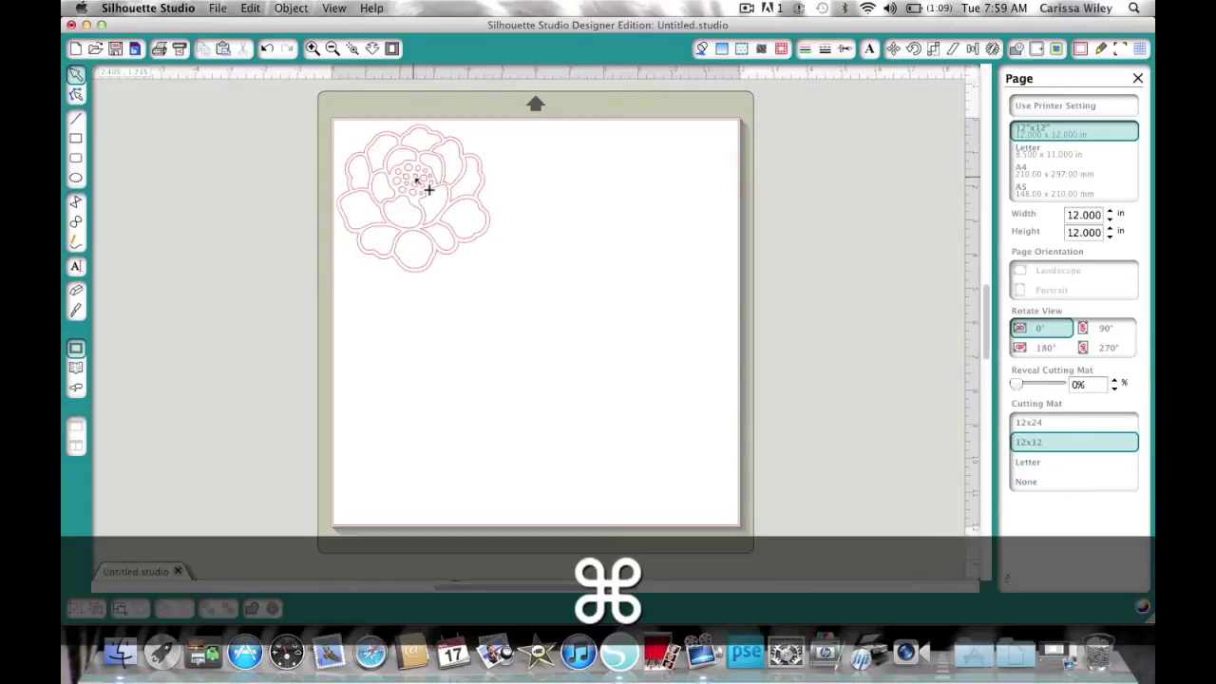
key(super+u)
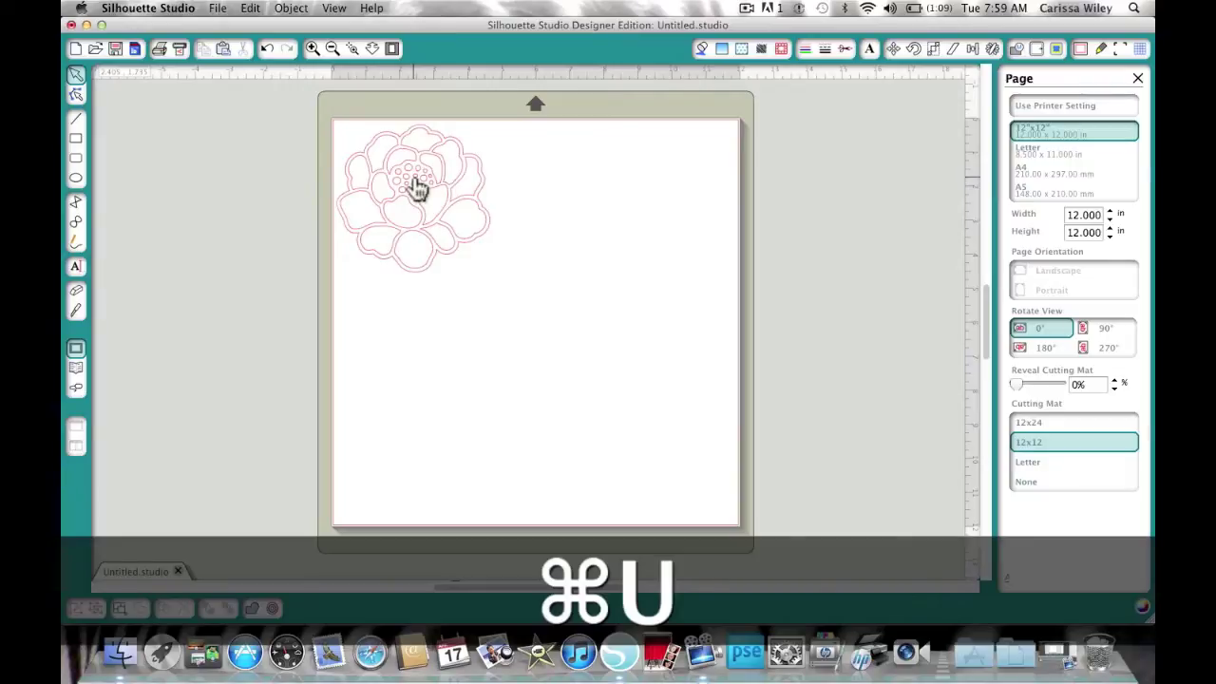
click(418, 189)
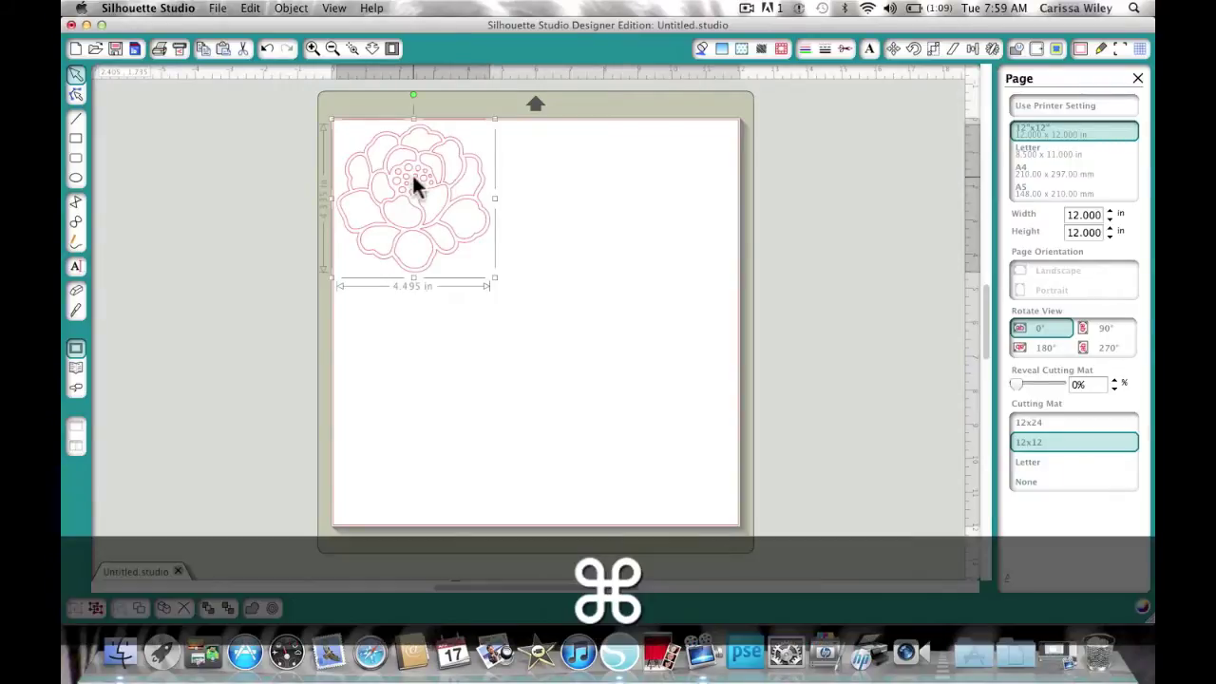
key(super+u)
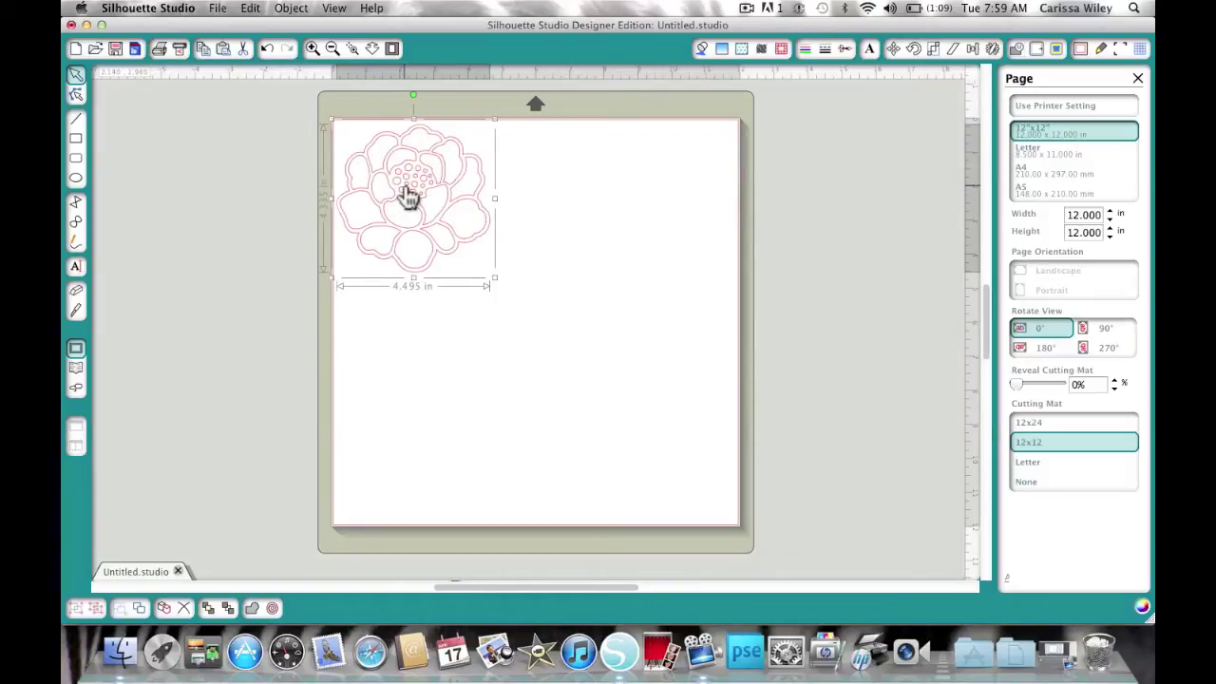
right_click(404, 182)
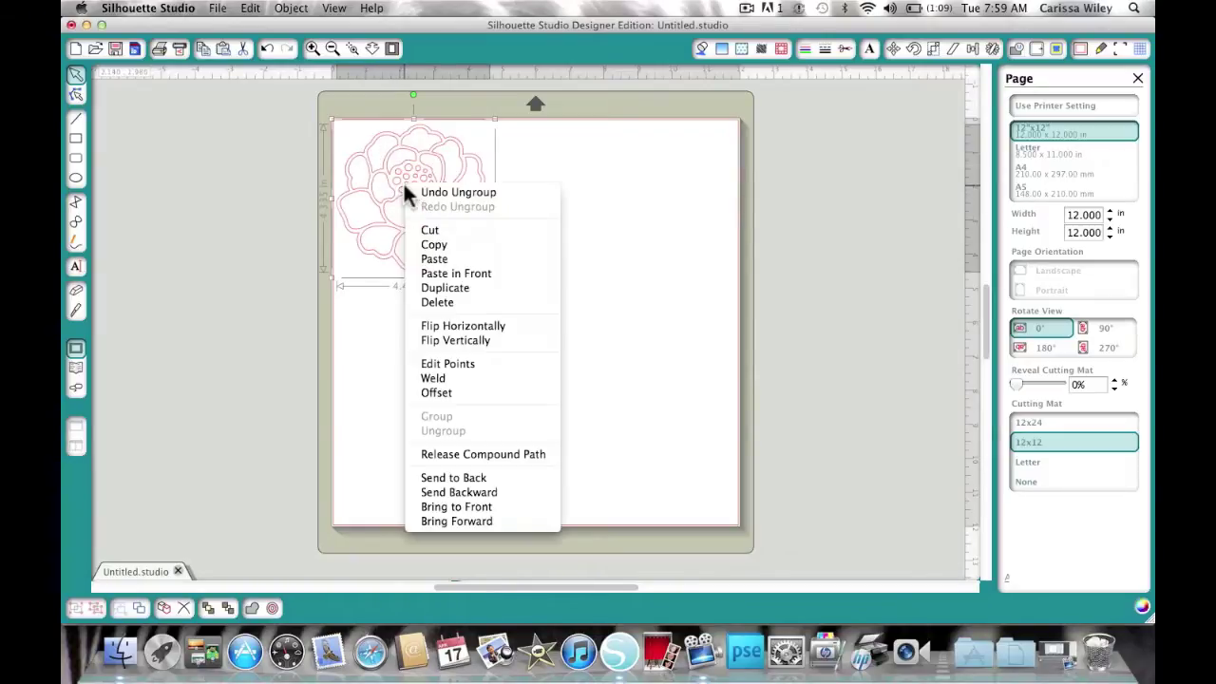
Step: Release the flower's compound path so petals and centre dots become separate shapes
click(475, 459)
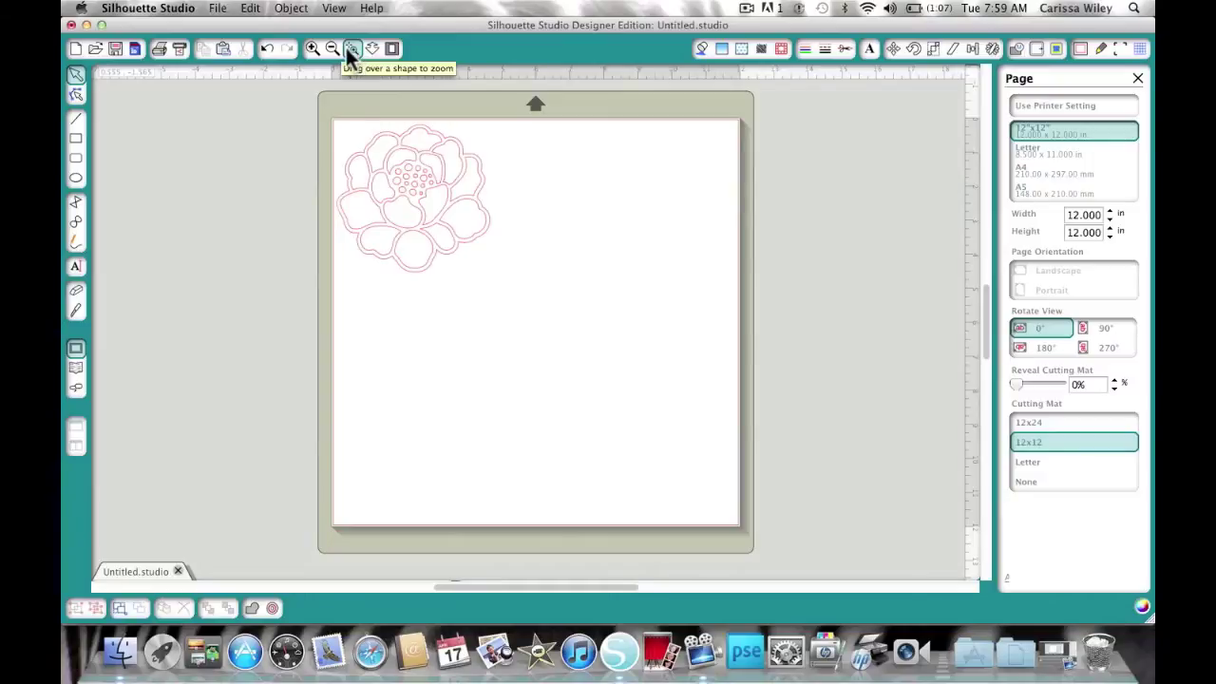
click(351, 50)
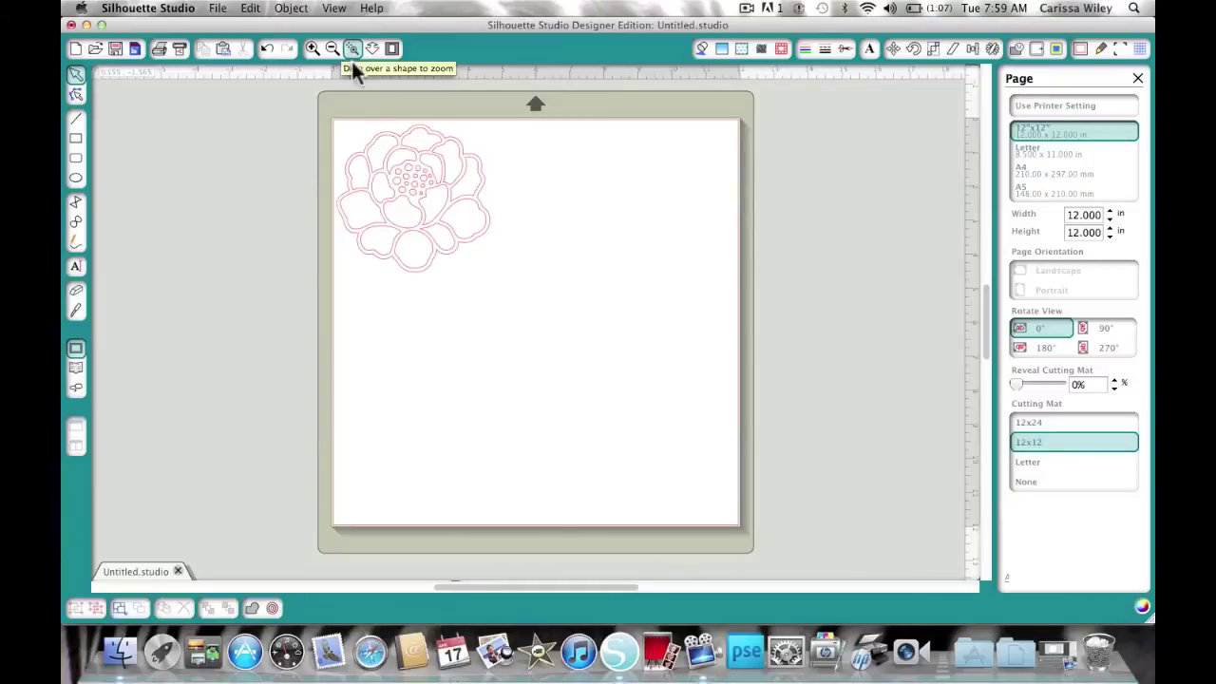
Step: Zoom into the flower centre and delete the first few centre dots
click(409, 181)
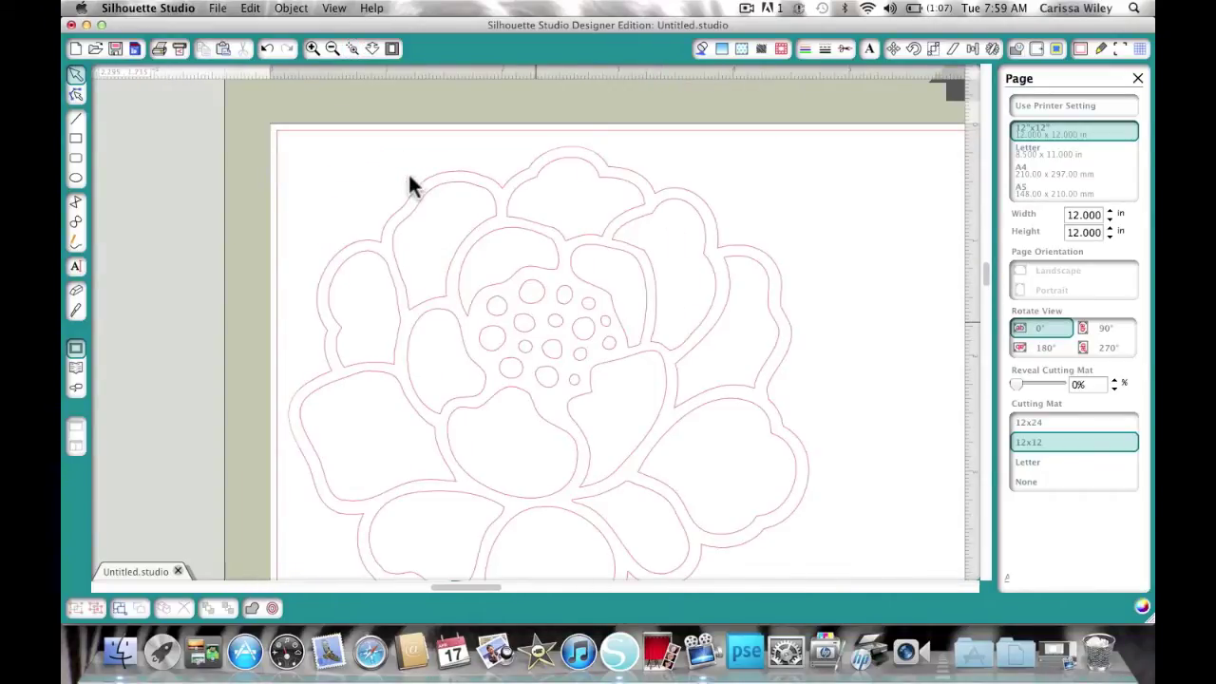
click(75, 76)
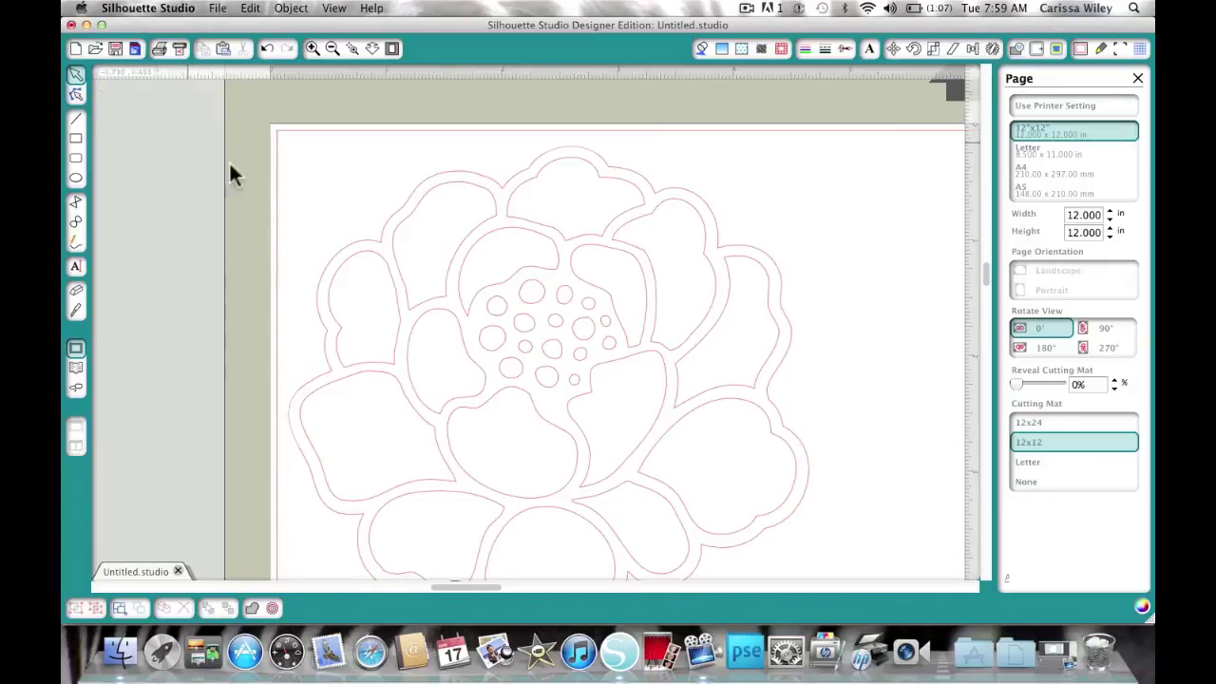
click(529, 312)
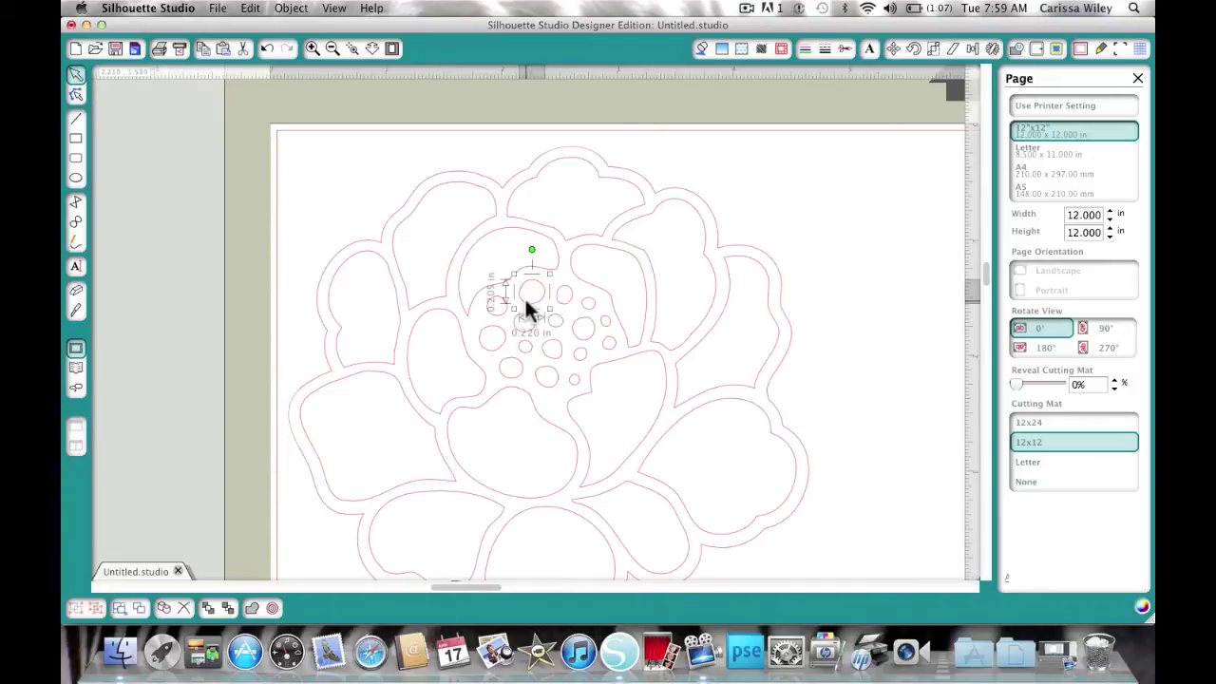
key(Delete)
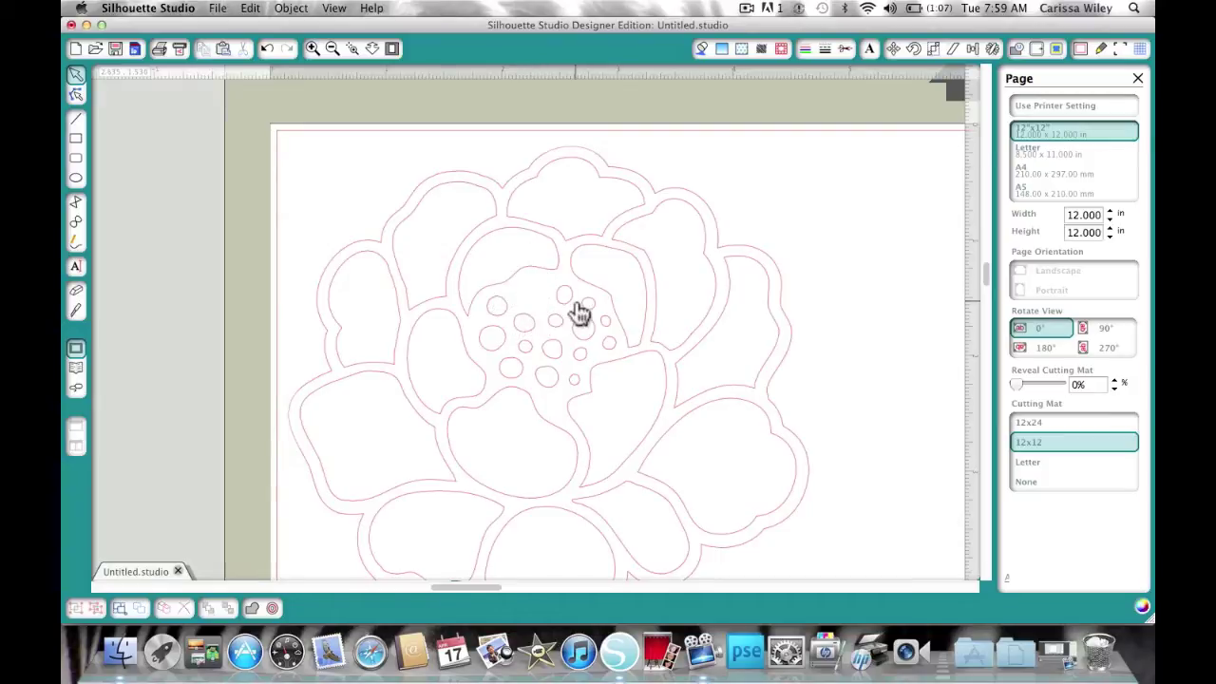
click(567, 302)
key(Delete)
drag(513, 303, 614, 368)
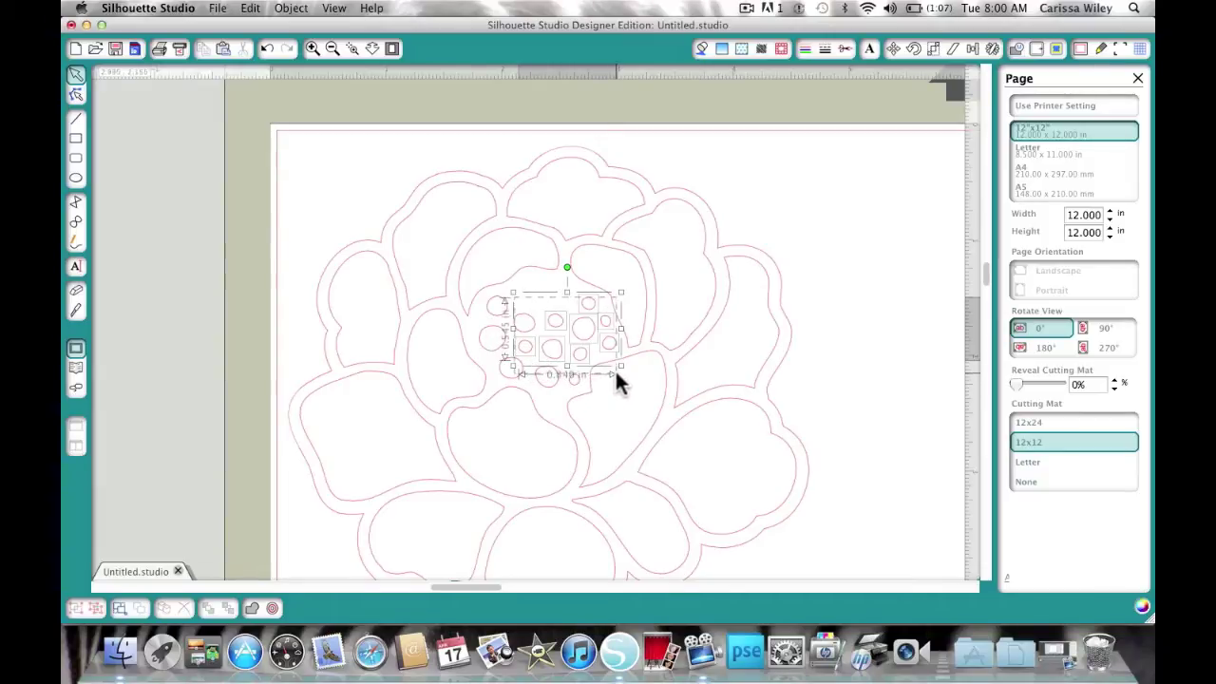
key(Delete)
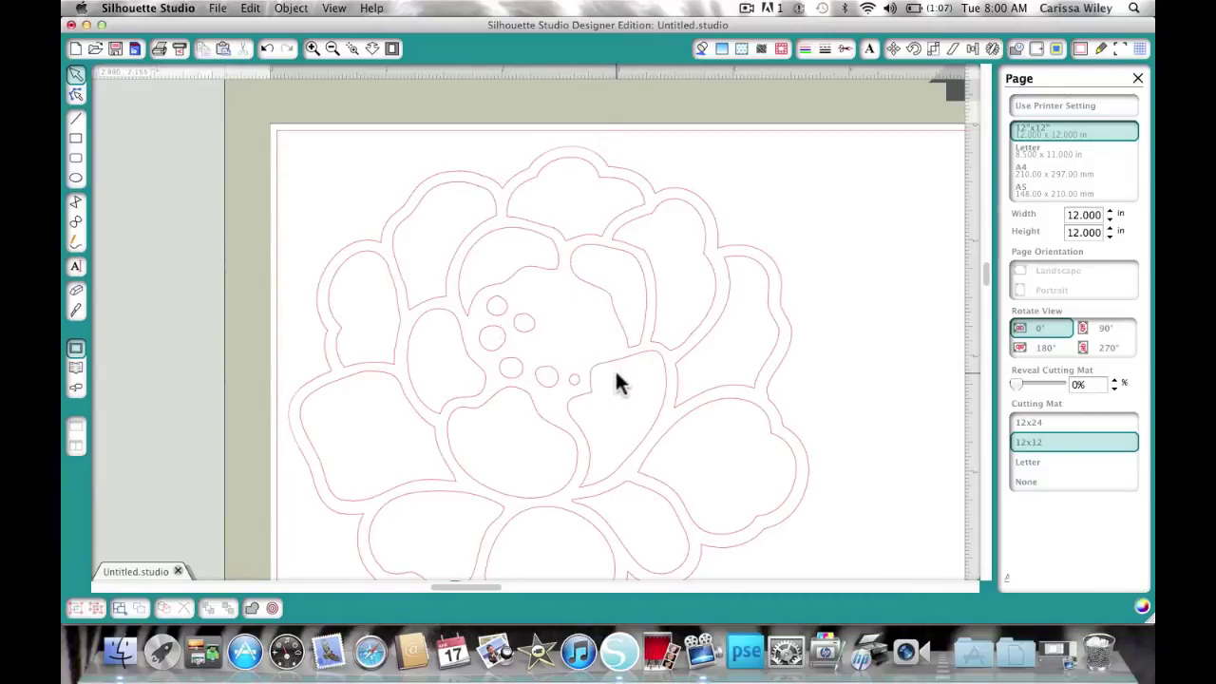
Step: Undo an accidental petal move, then delete all remaining centre dots
click(485, 308)
drag(484, 307, 487, 354)
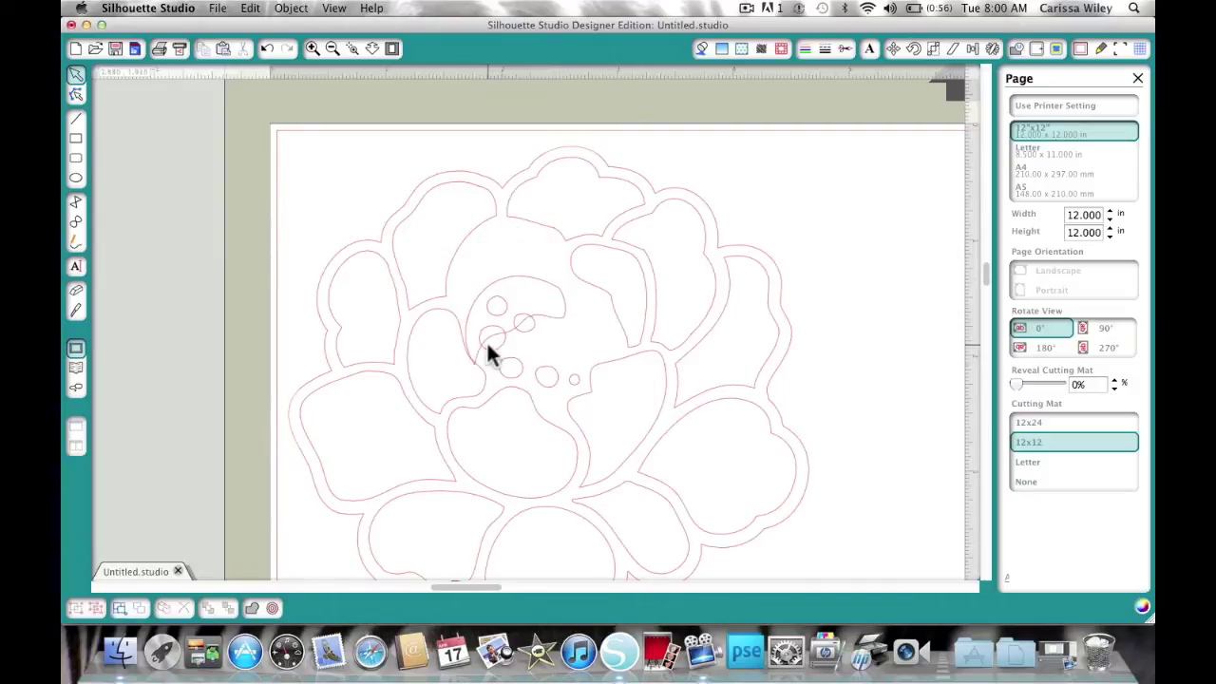
key(super)
key(super)
key(super+z)
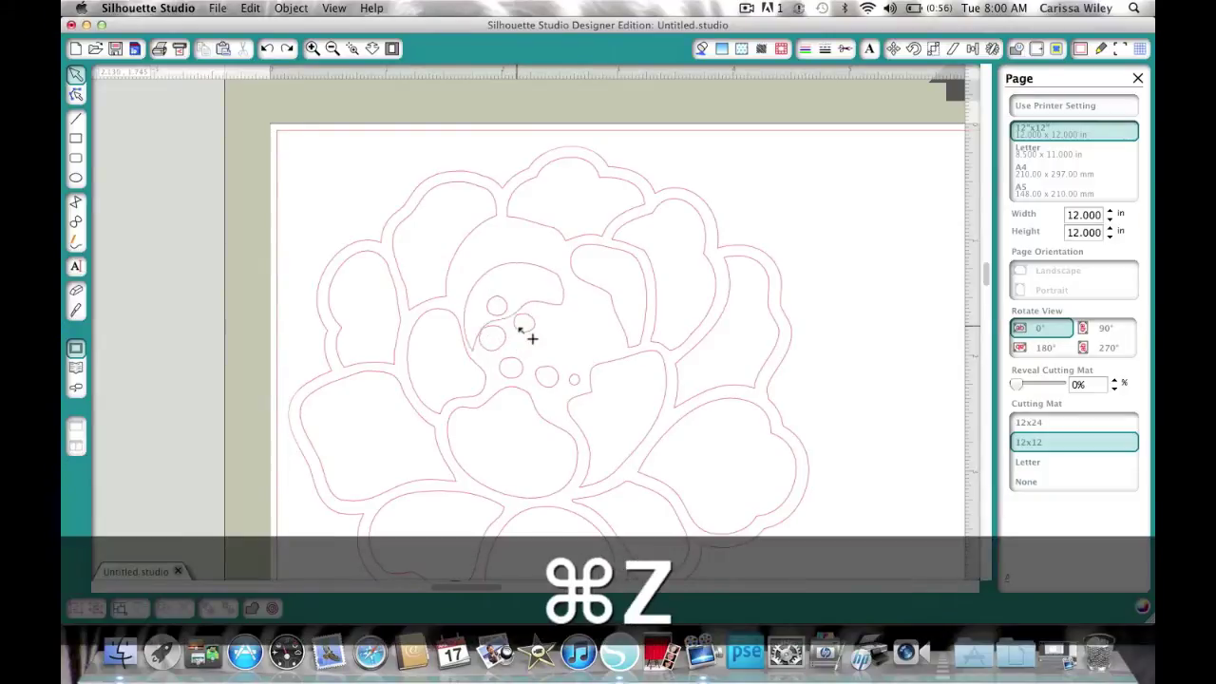
key(super+z)
key(super+z)
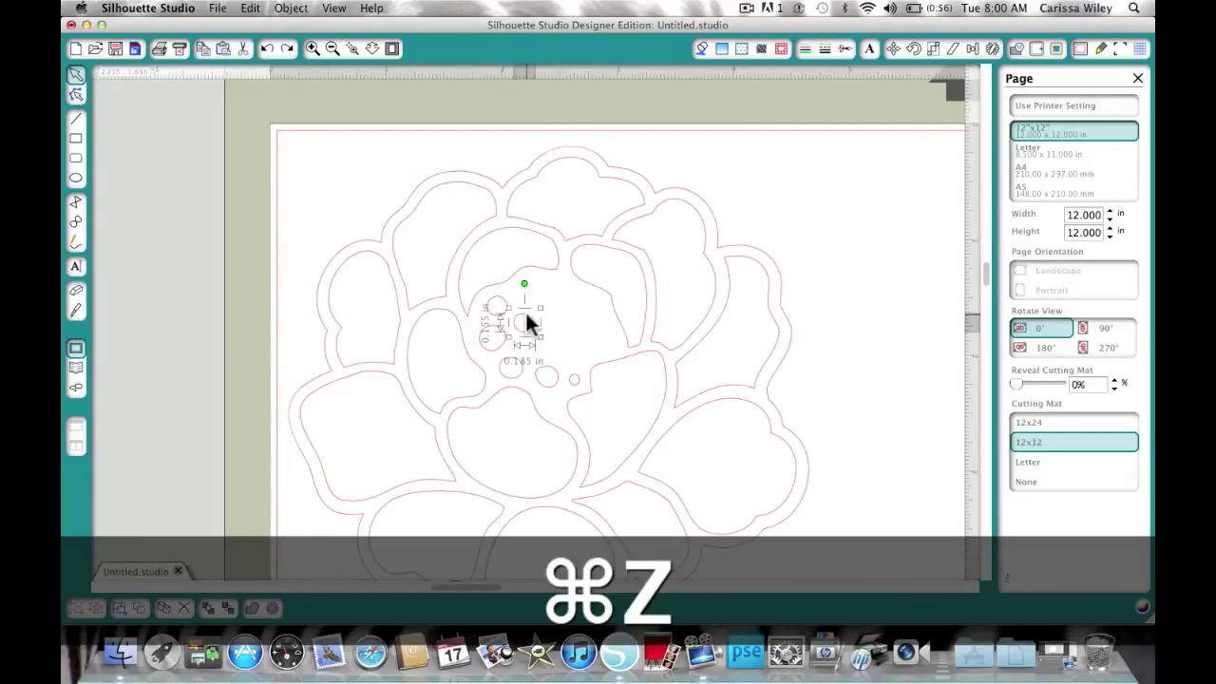
click(503, 305)
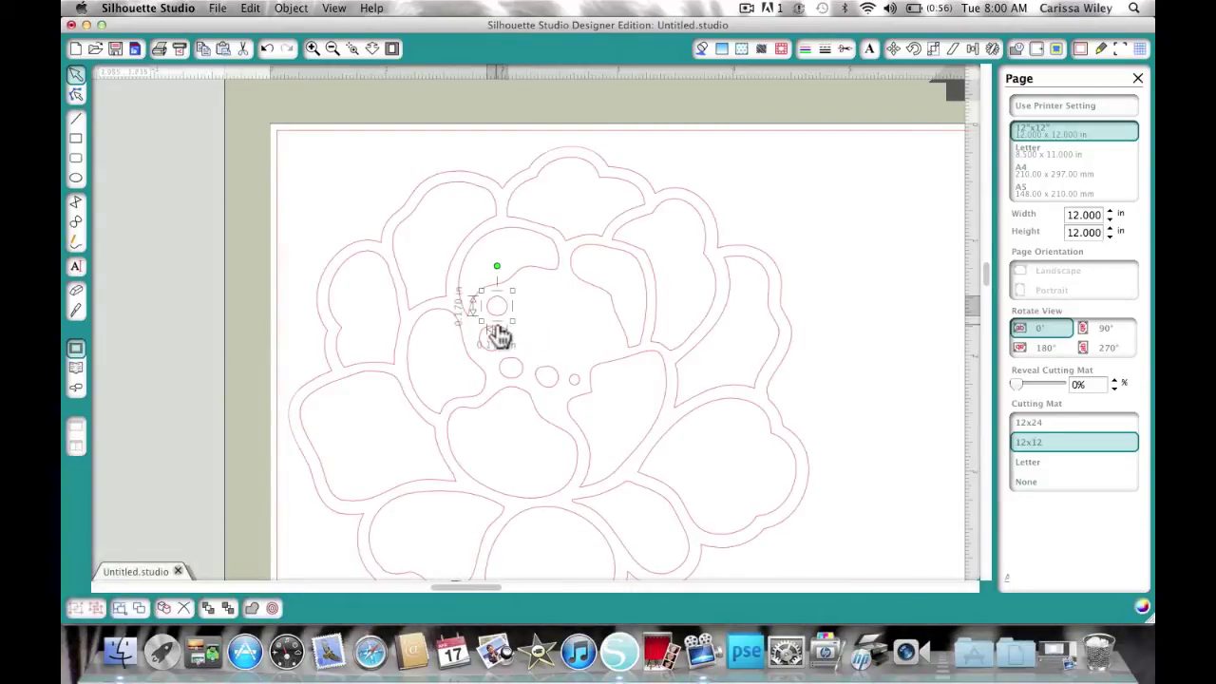
key(Delete)
click(496, 339)
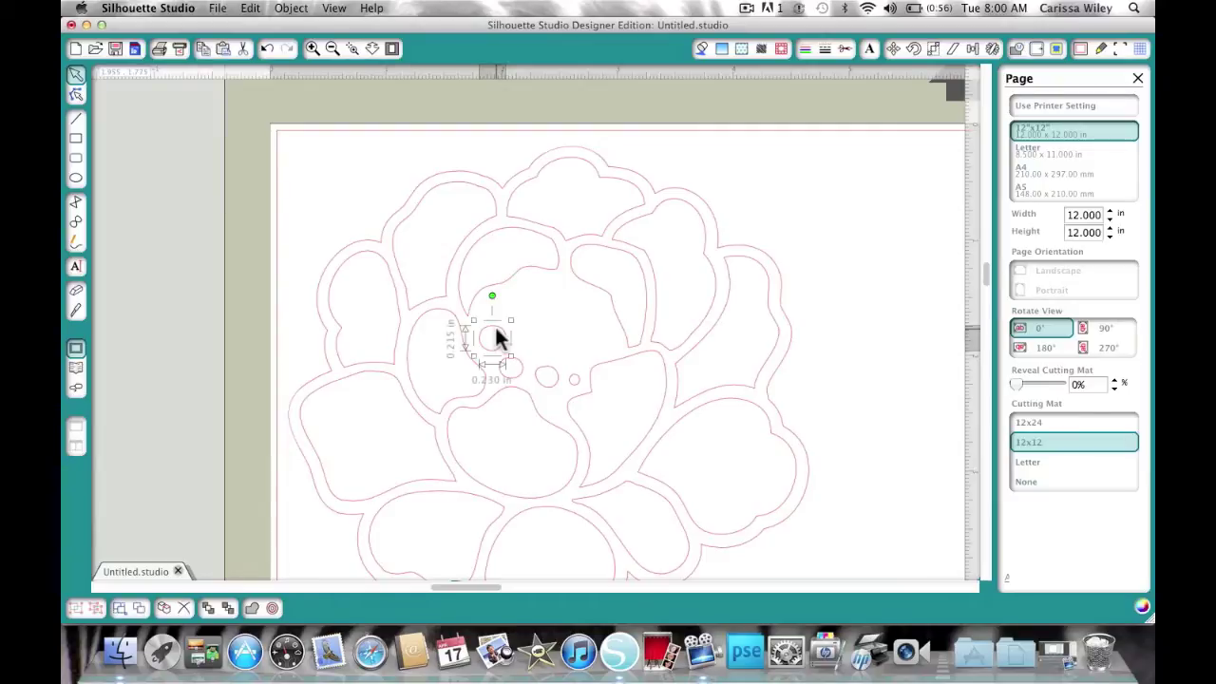
key(Delete)
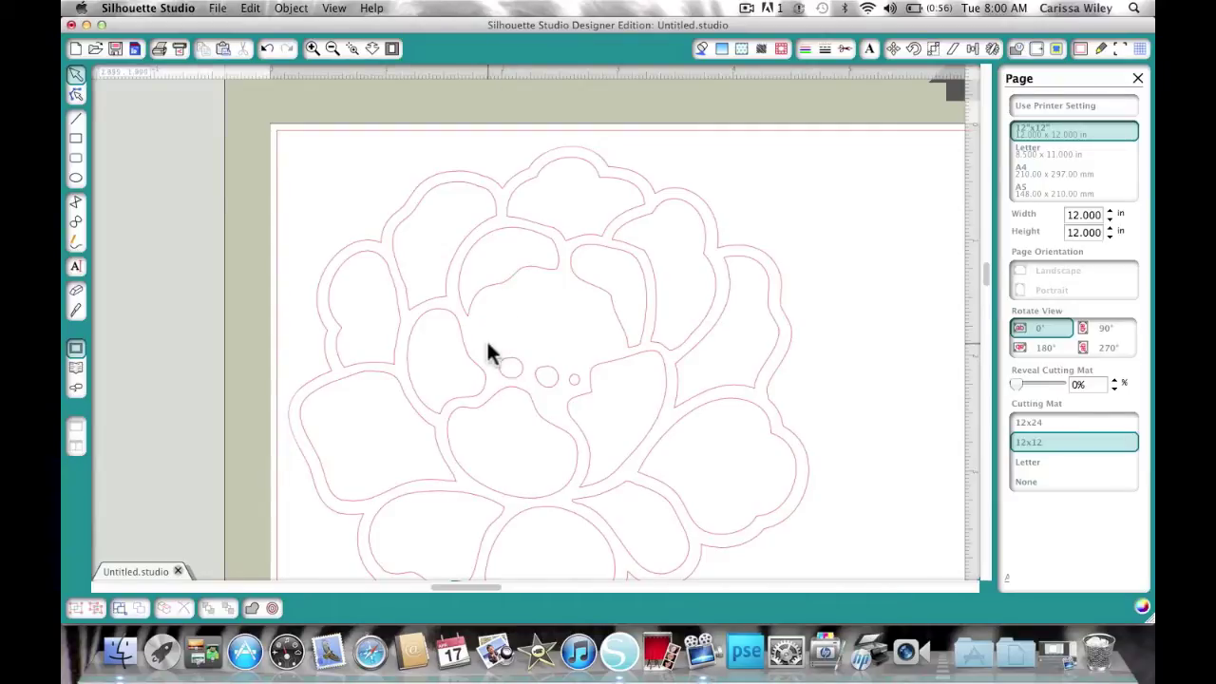
drag(486, 347, 564, 401)
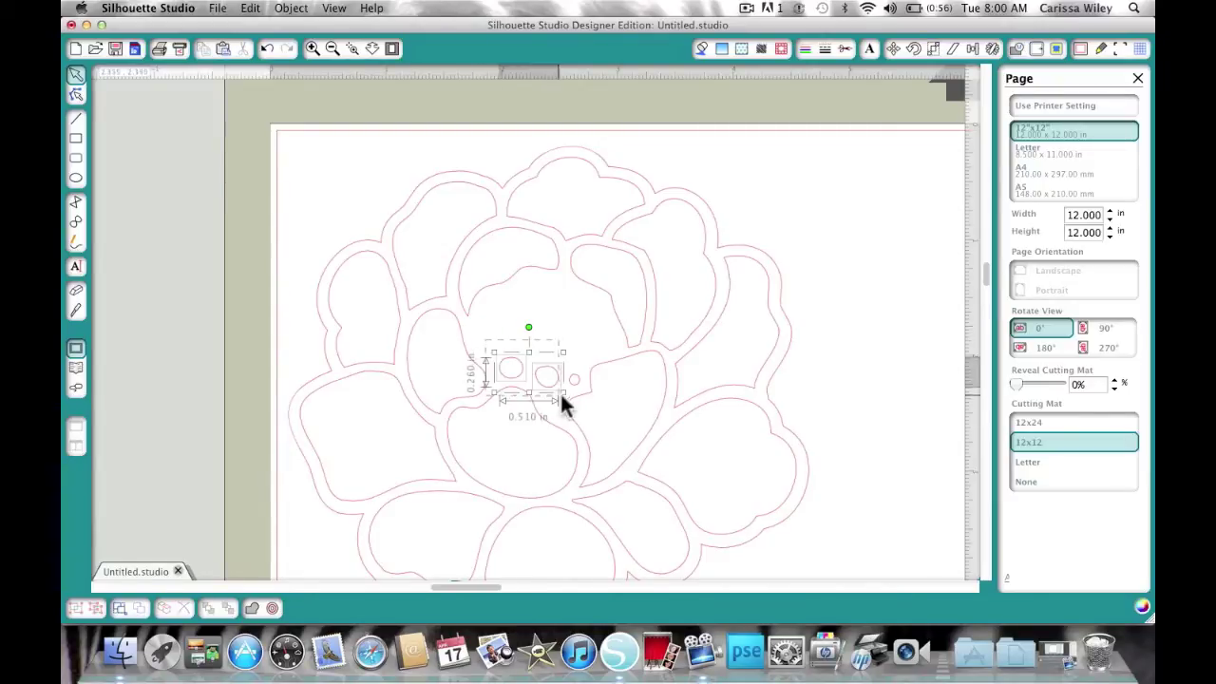
key(Delete)
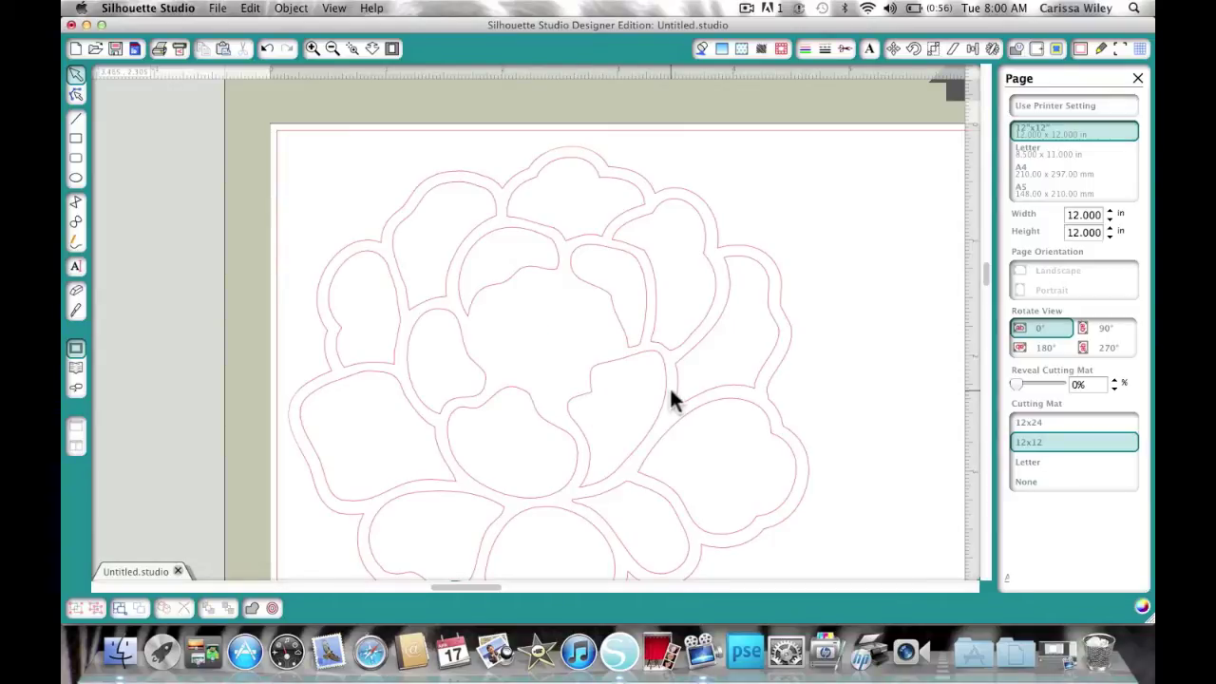
Step: Zoom out to the whole flower and marquee-select all its petal shapes
scroll(671, 391, down, 3)
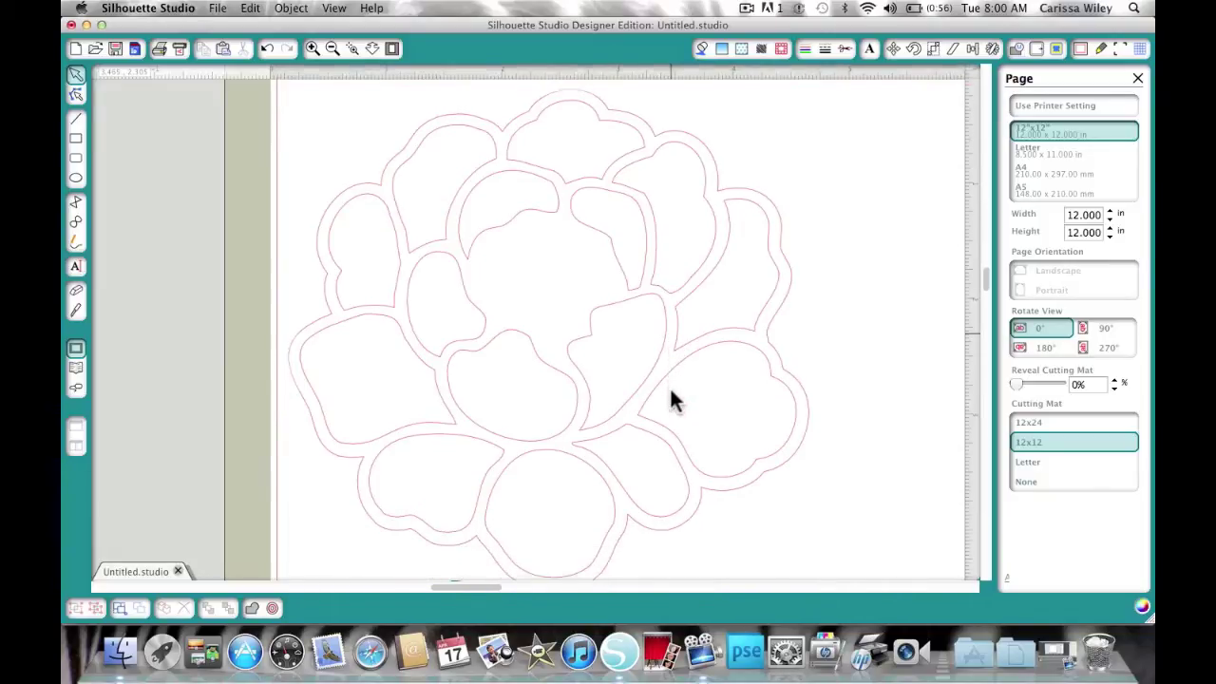
scroll(671, 399, down, 2)
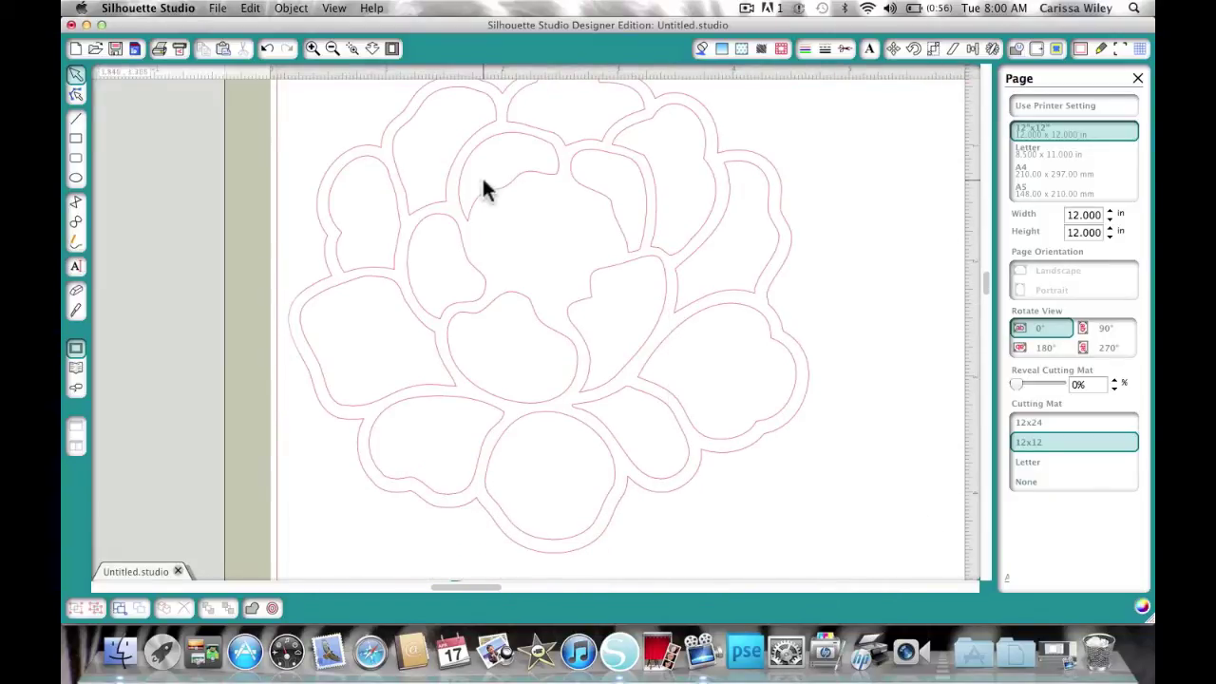
click(333, 48)
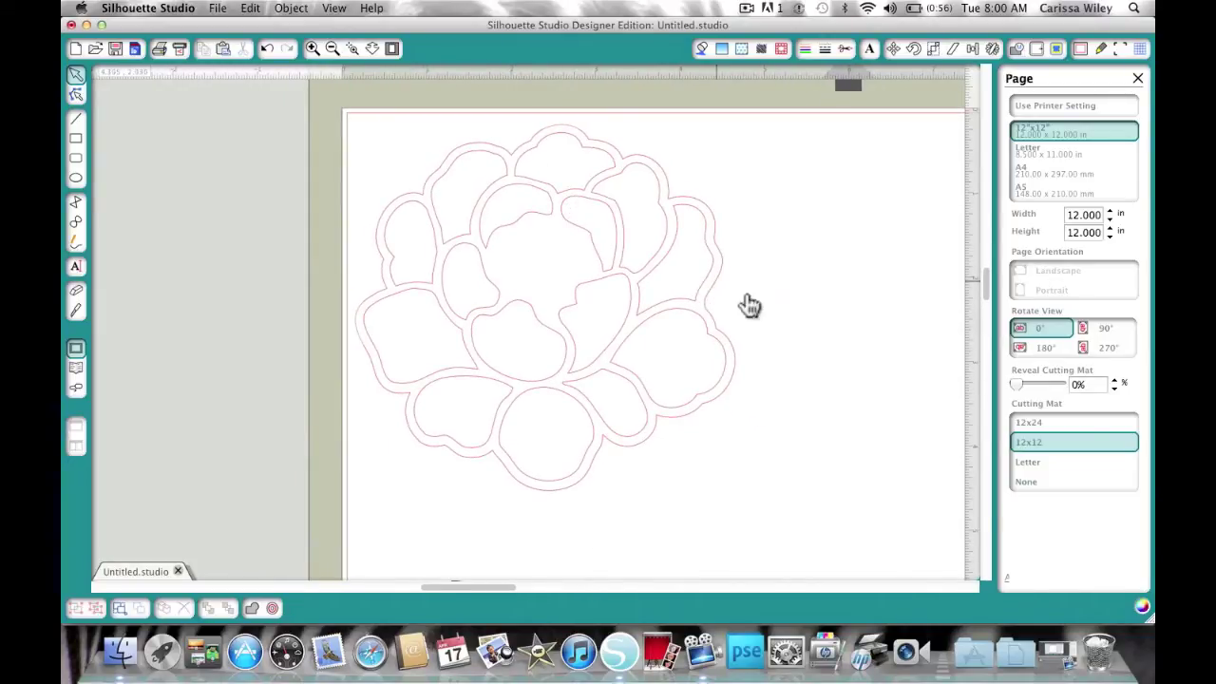
mouse_move(812, 490)
mouse_down()
mouse_move(399, 407)
mouse_move(317, 82)
mouse_up()
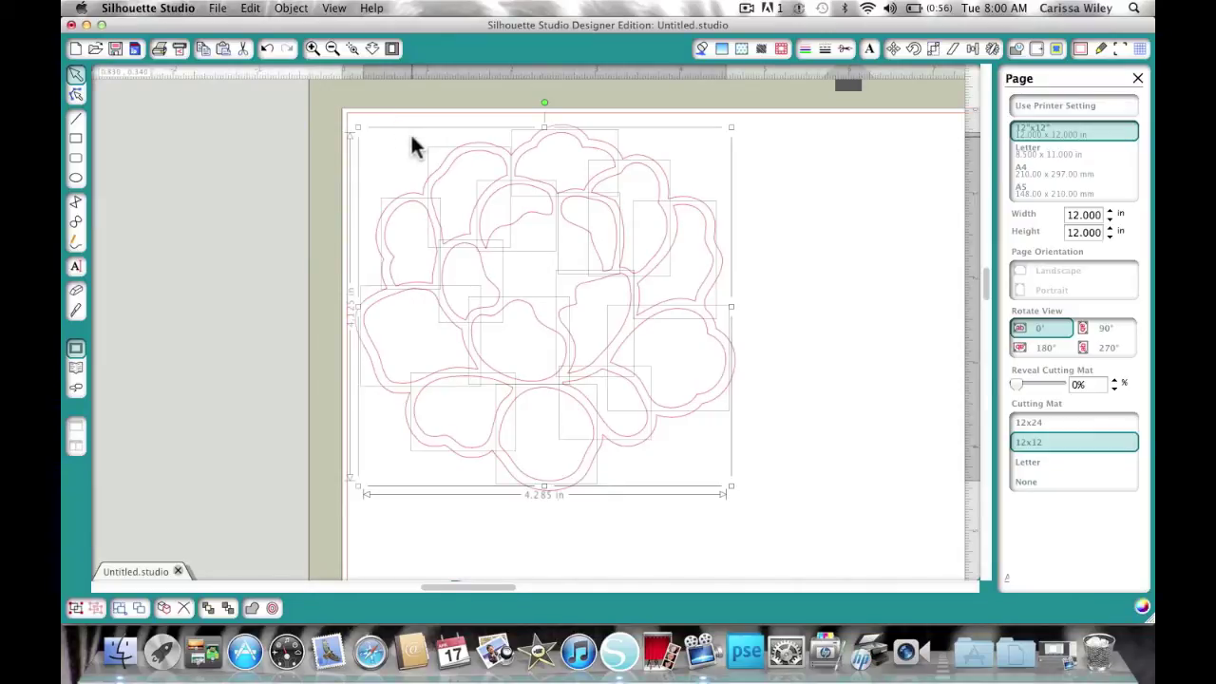
Step: Select every petal piece, Make Compound Path, then check the combined flower's context menu
click(380, 138)
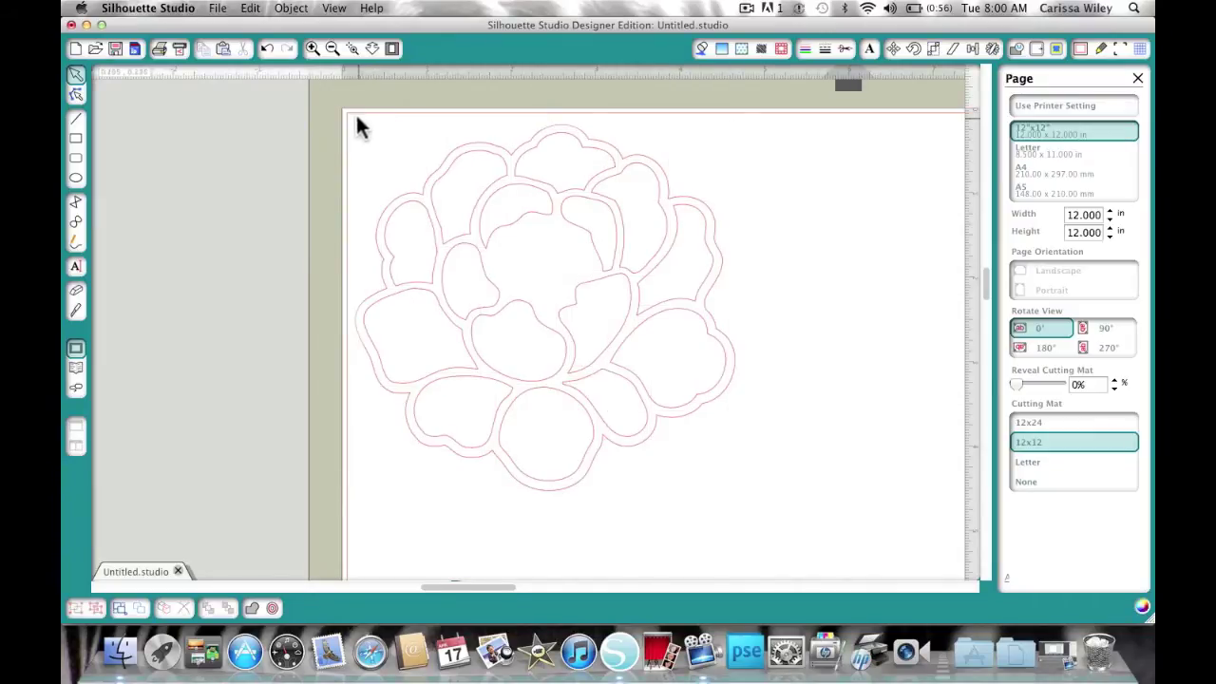
mouse_move(355, 114)
mouse_down()
mouse_move(467, 116)
mouse_move(757, 354)
mouse_move(755, 483)
mouse_up()
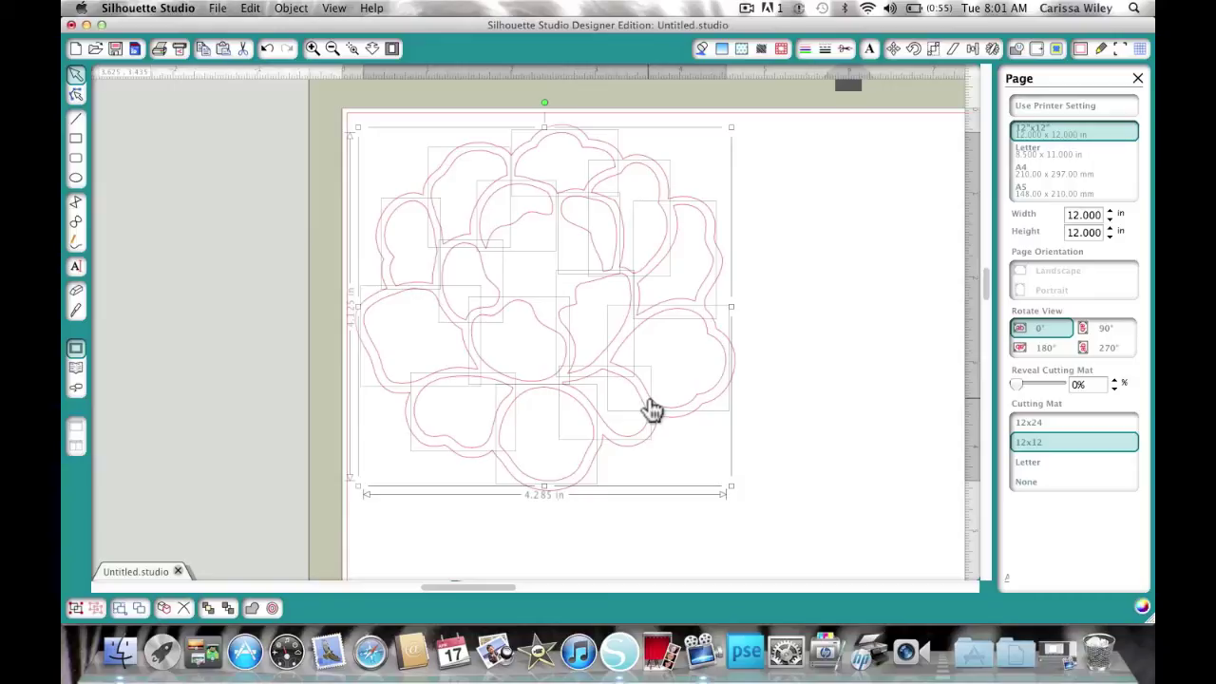
right_click(652, 409)
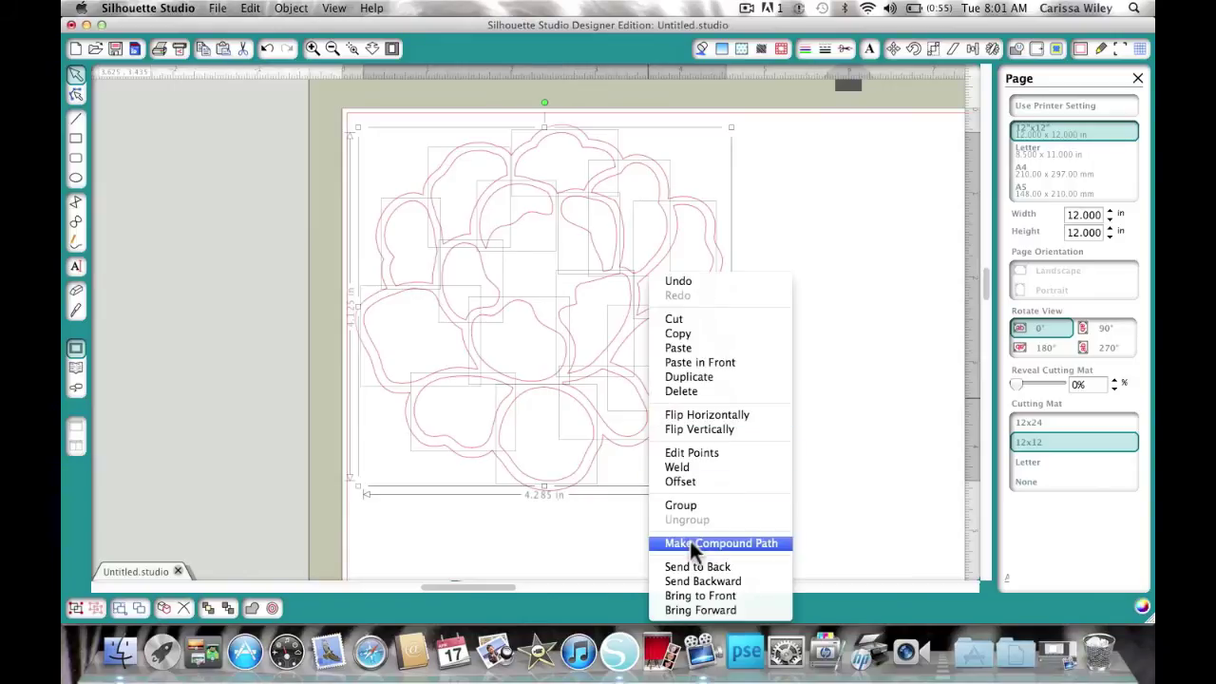
click(690, 541)
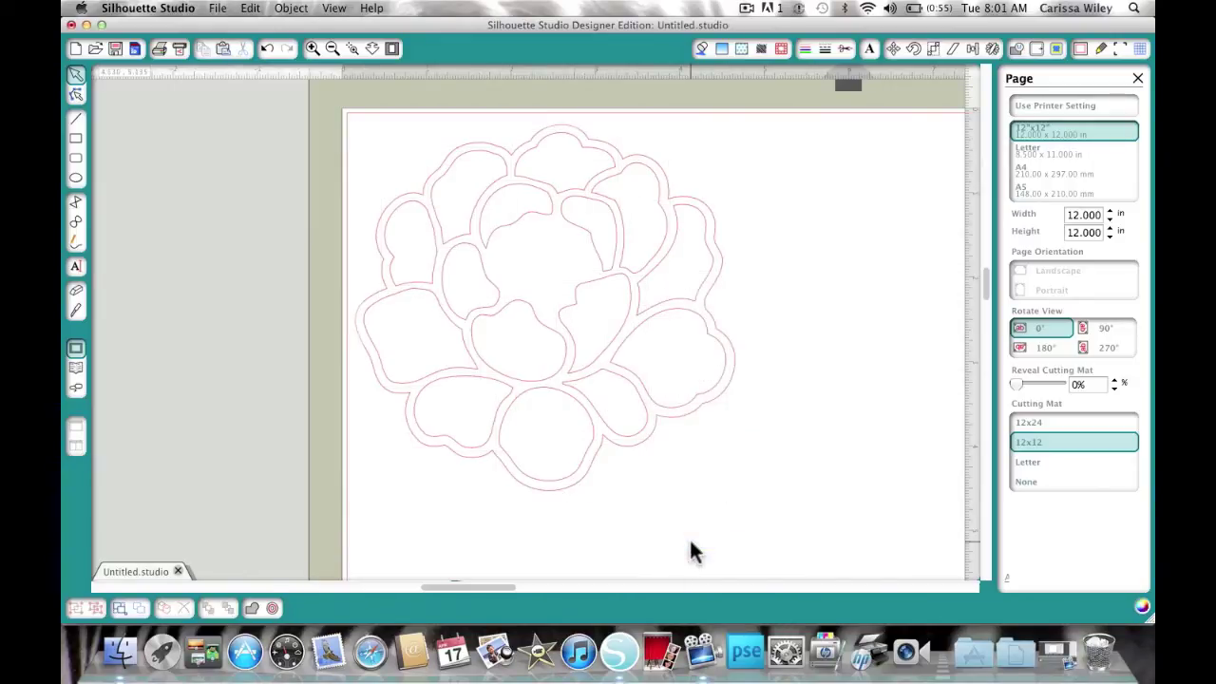
click(567, 324)
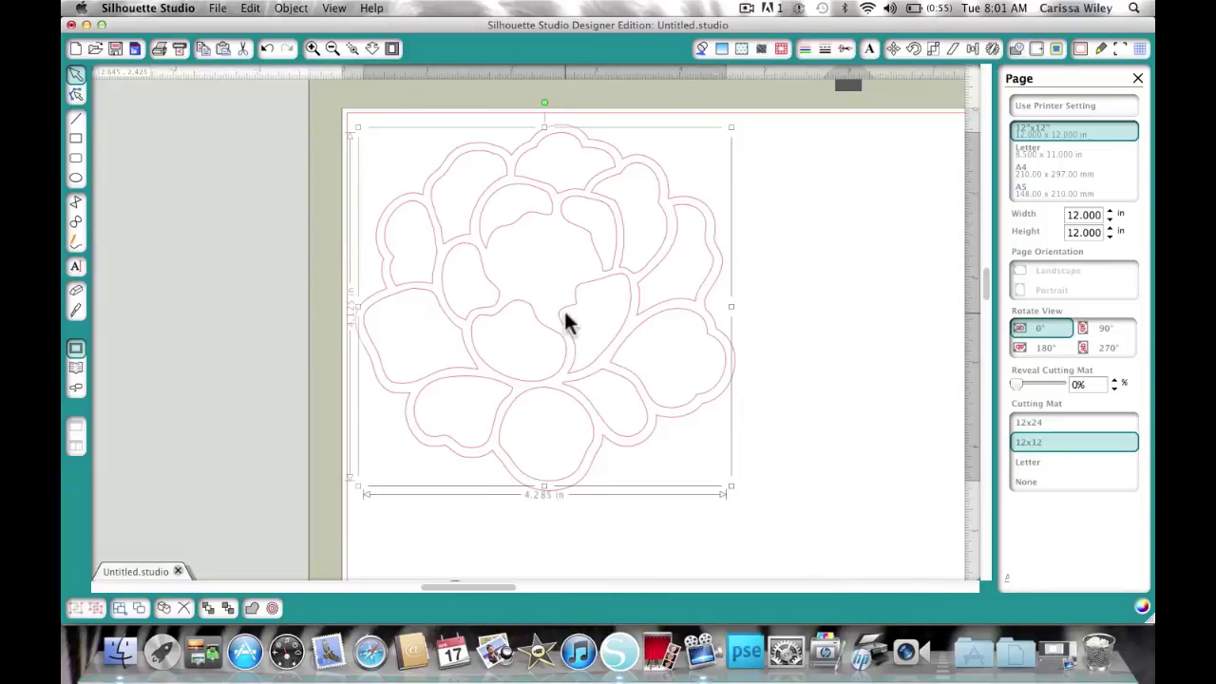
right_click(567, 324)
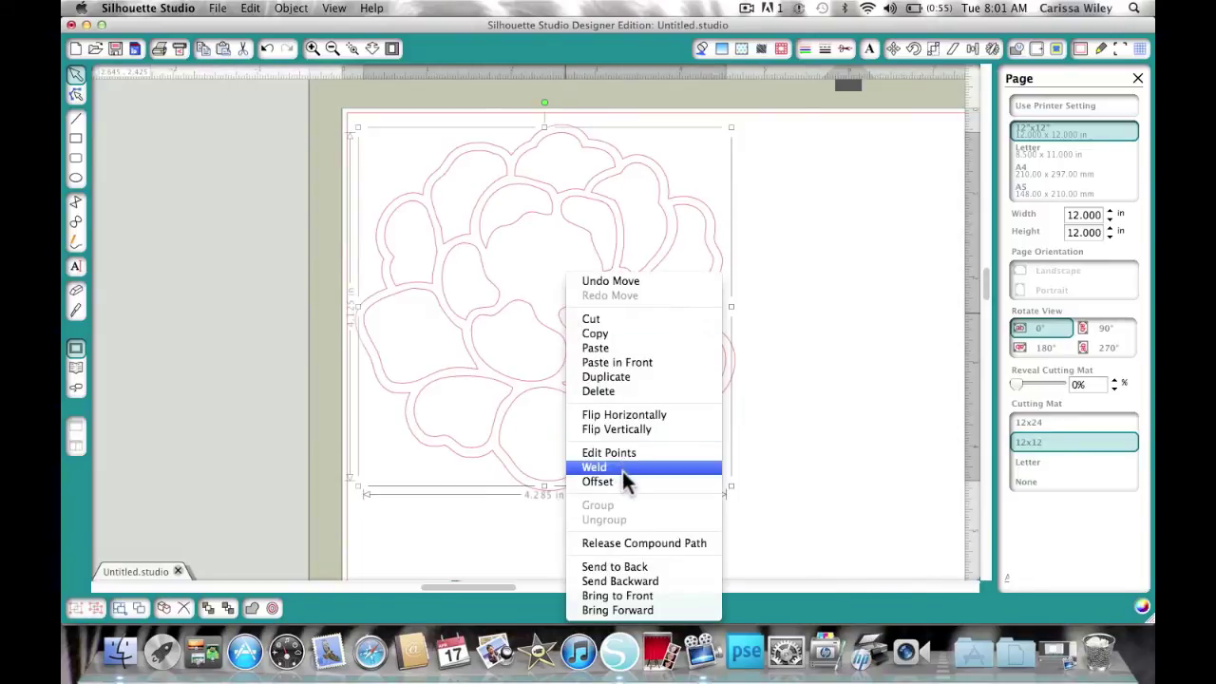
click(478, 311)
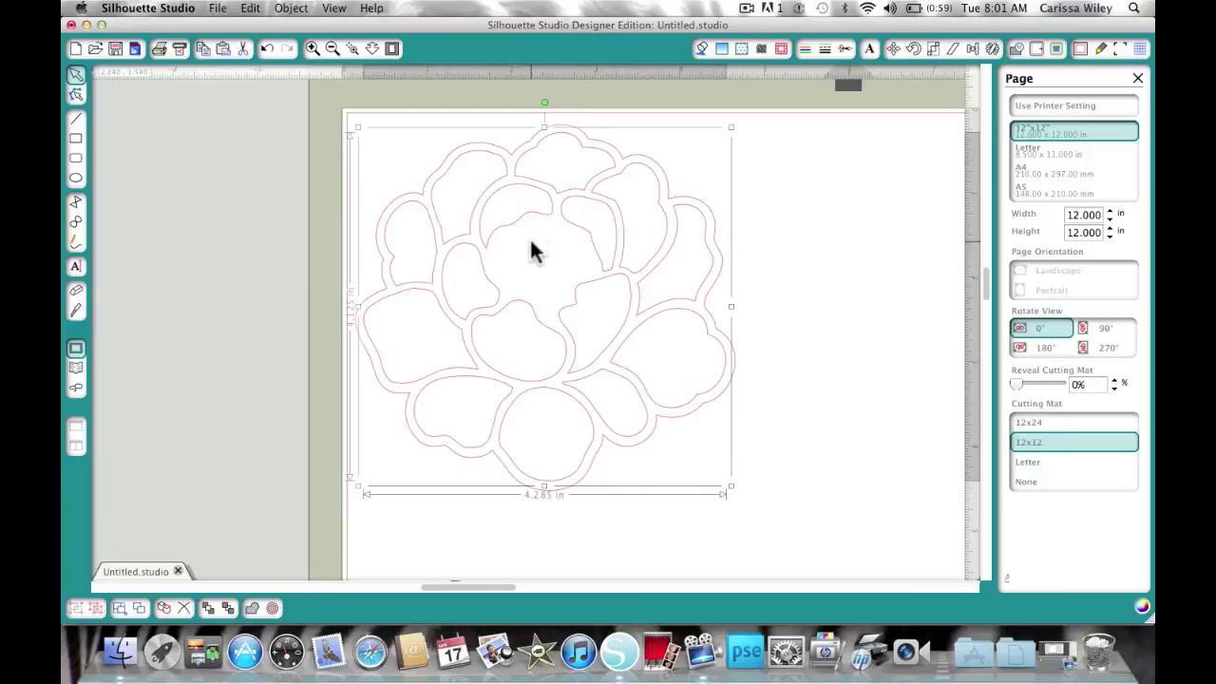
Step: Choose Save to Library from the File menu for the petal-only flower
click(217, 8)
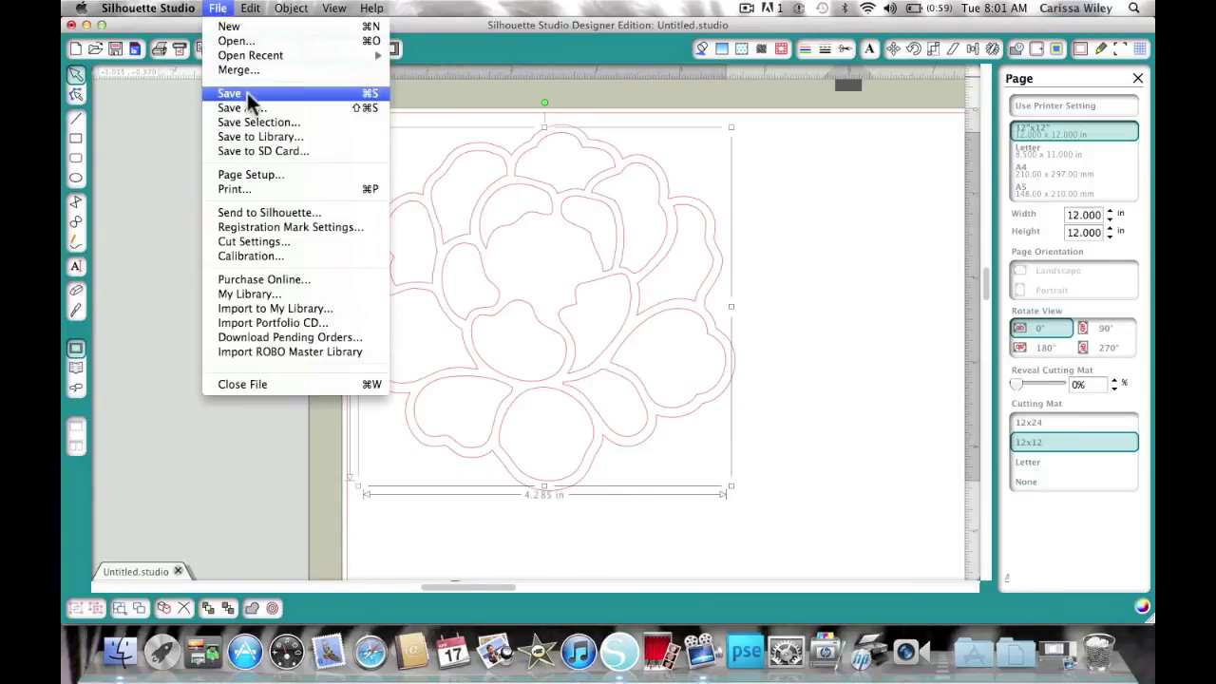
click(221, 8)
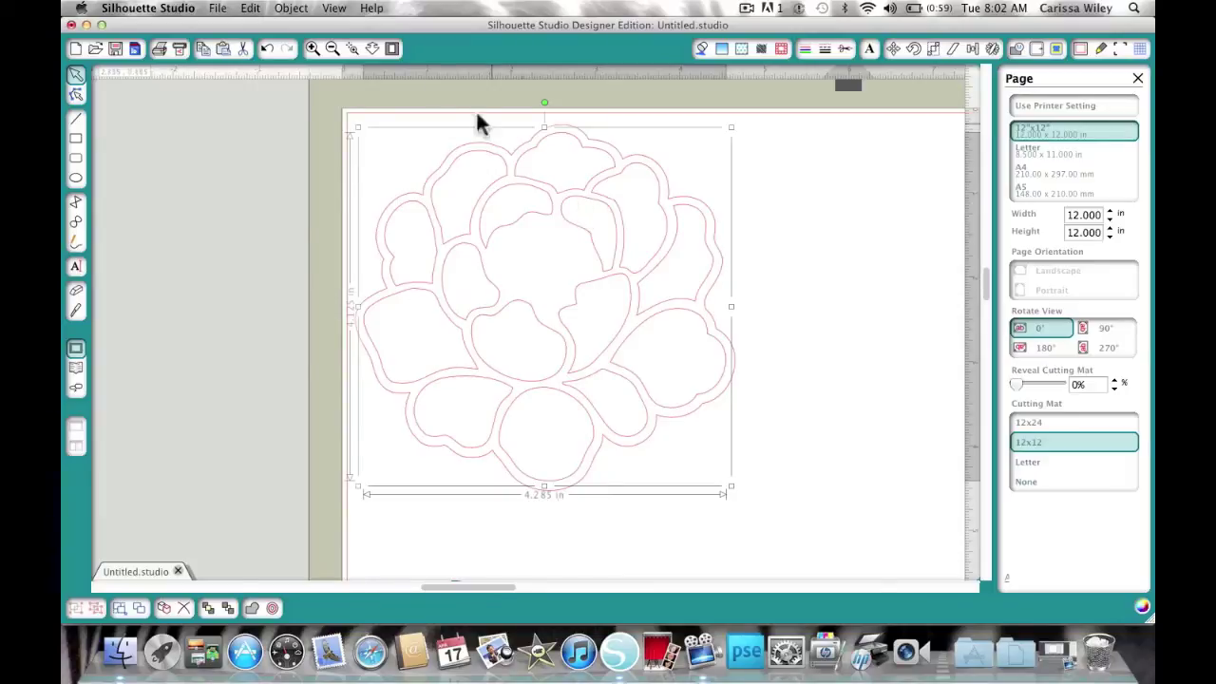
click(221, 8)
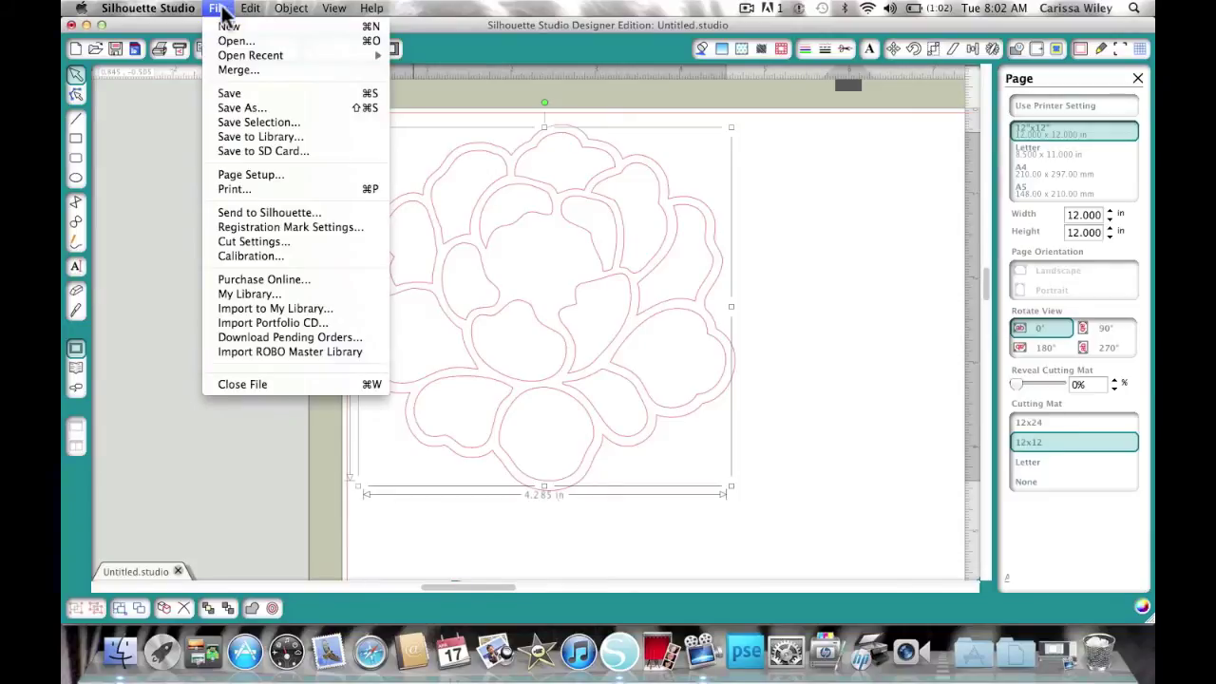
click(260, 136)
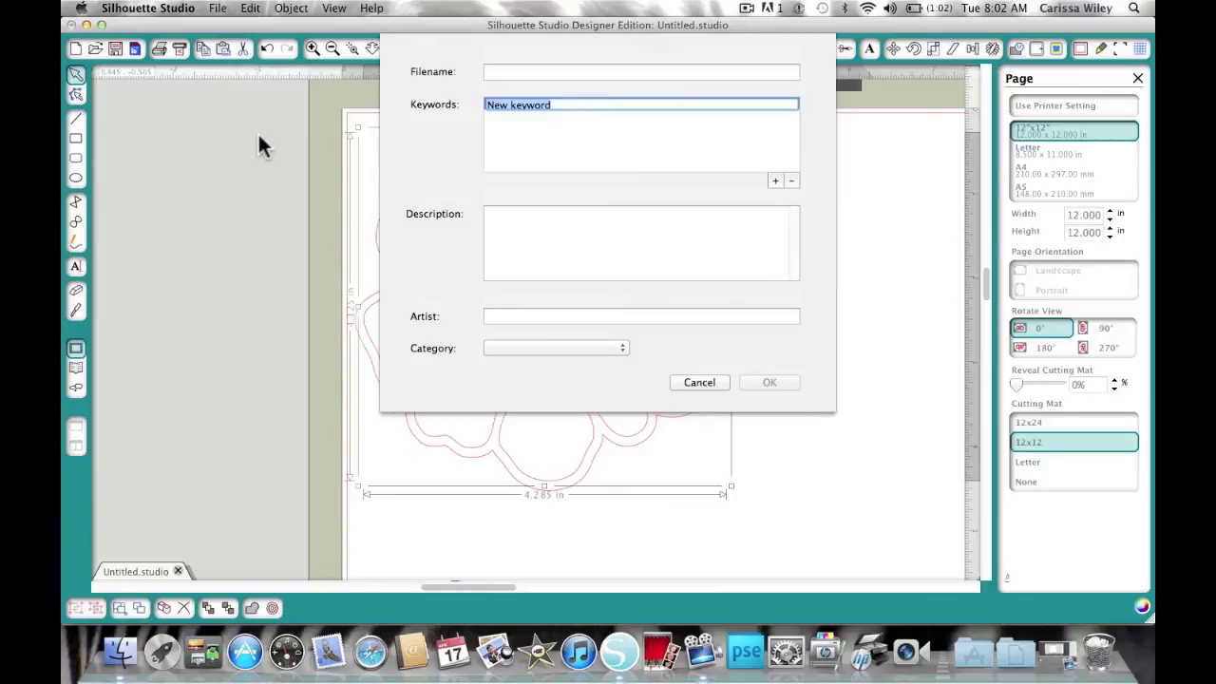
Step: Enter the filename 'Flower Center Removed' and the artist 'Pebbles'
click(497, 76)
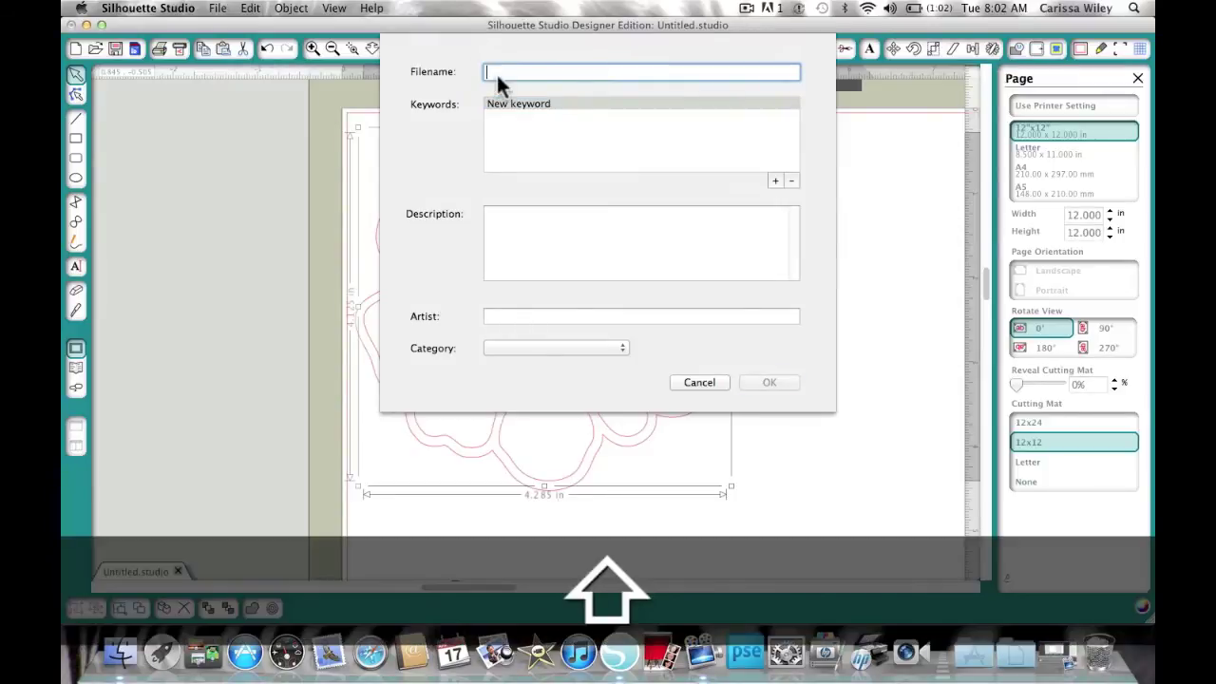
text(Flower Cewn)
key(BackSpace)
key(BackSpace)
text(nt)
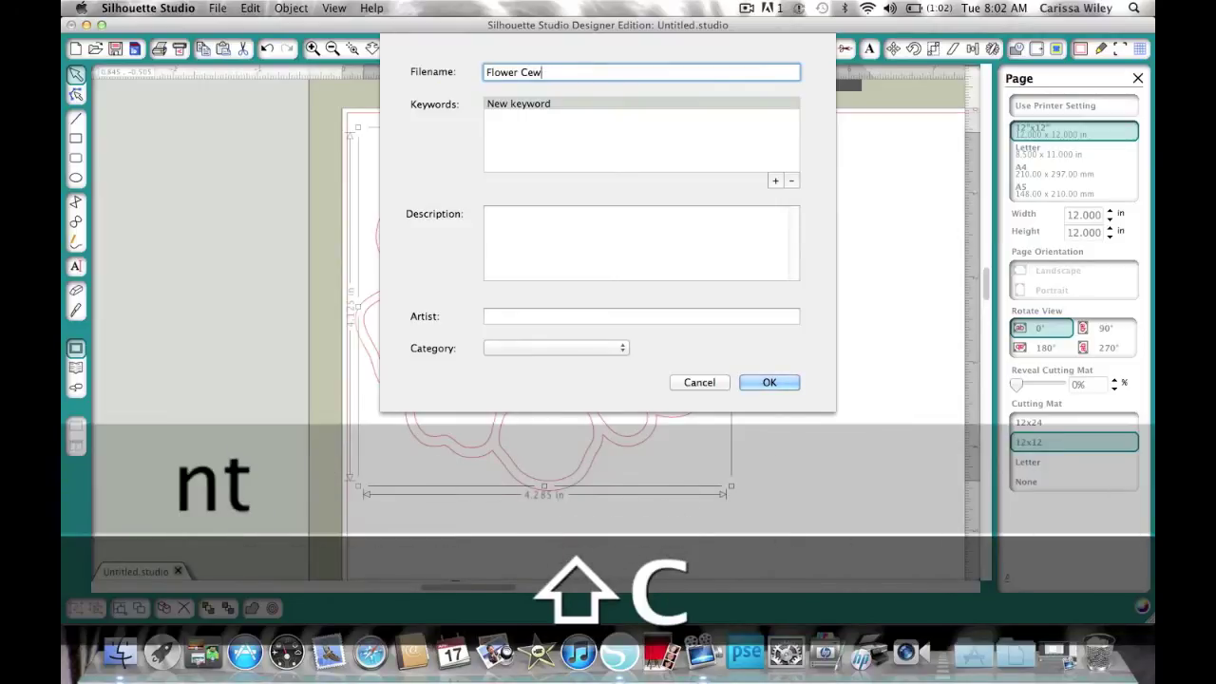
key(BackSpace)
key(BackSpace)
text(nter Removed)
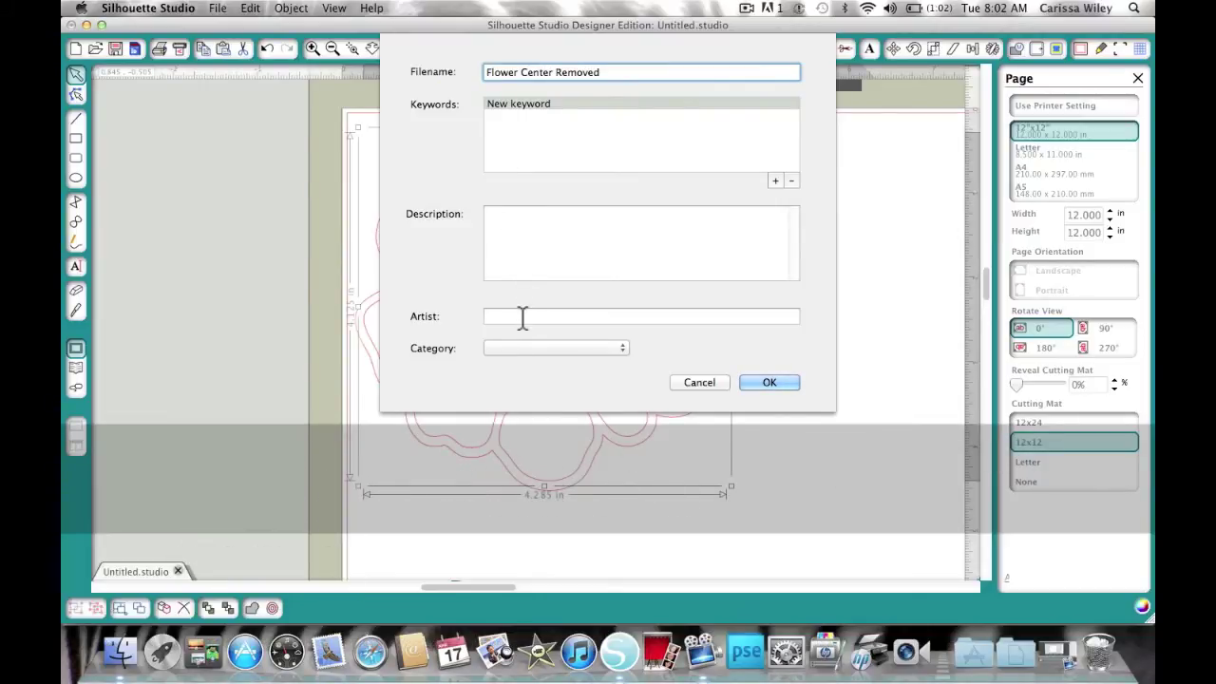
click(523, 313)
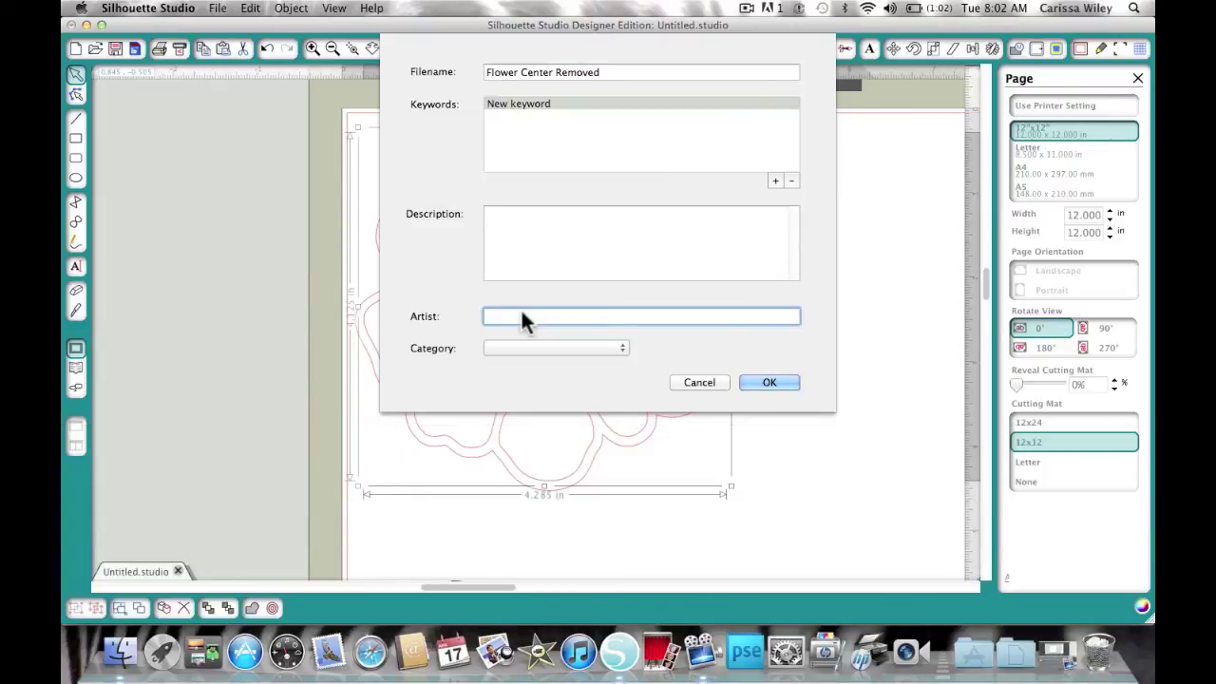
text(P)
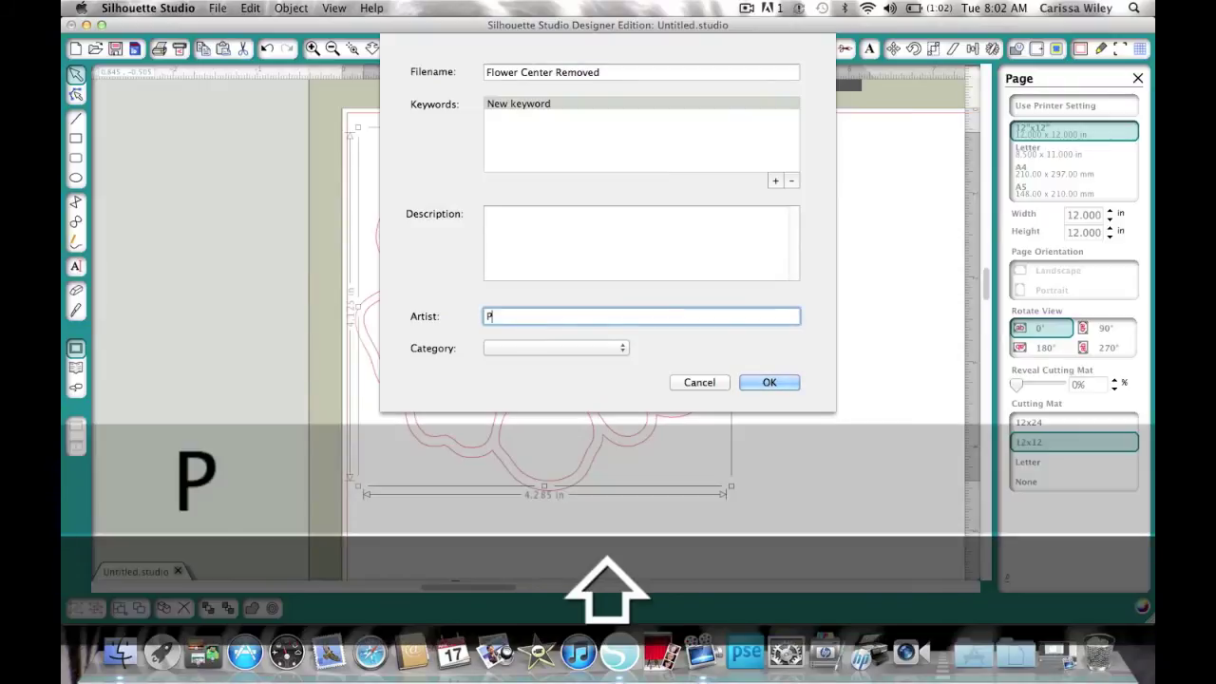
text(ebbles)
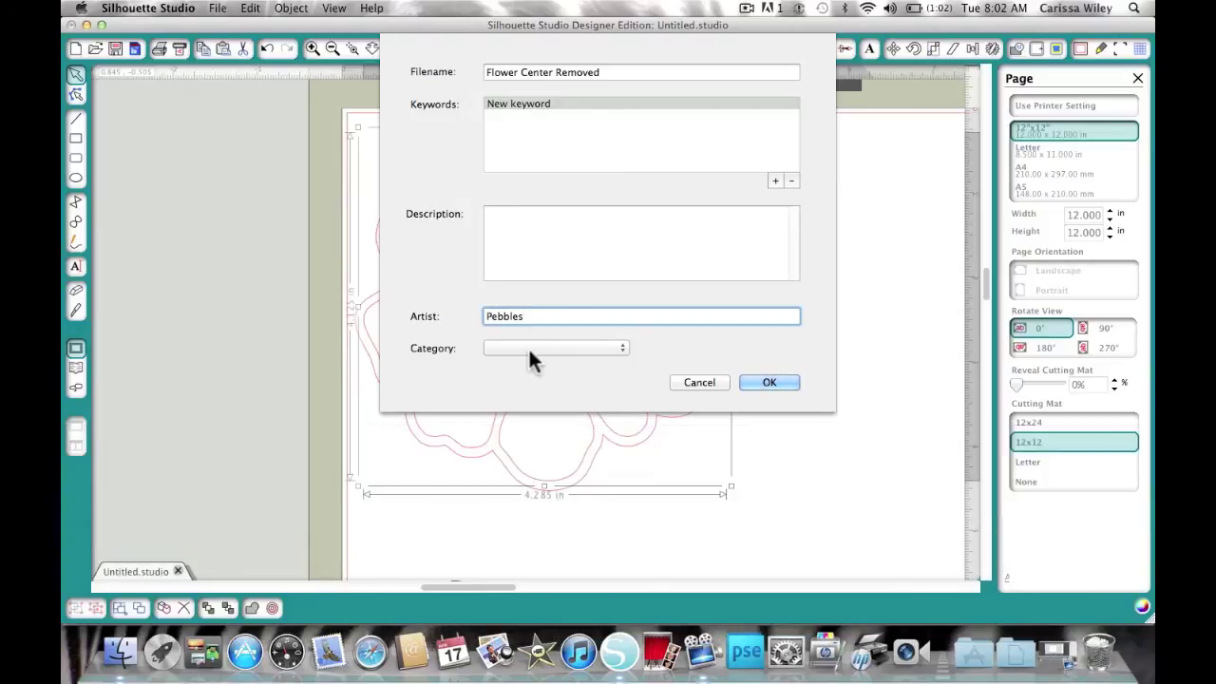
Step: Set category to Regular Cut, add keywords flower and Spring, and confirm the save
click(529, 352)
click(530, 348)
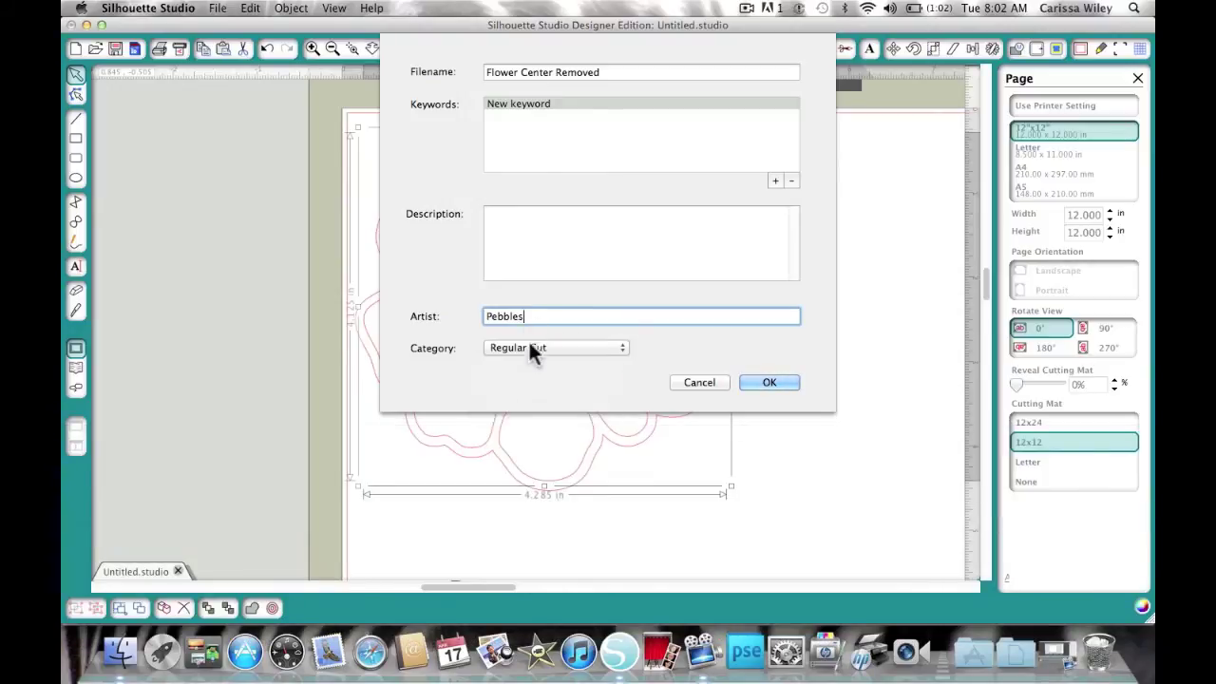
double_click(529, 105)
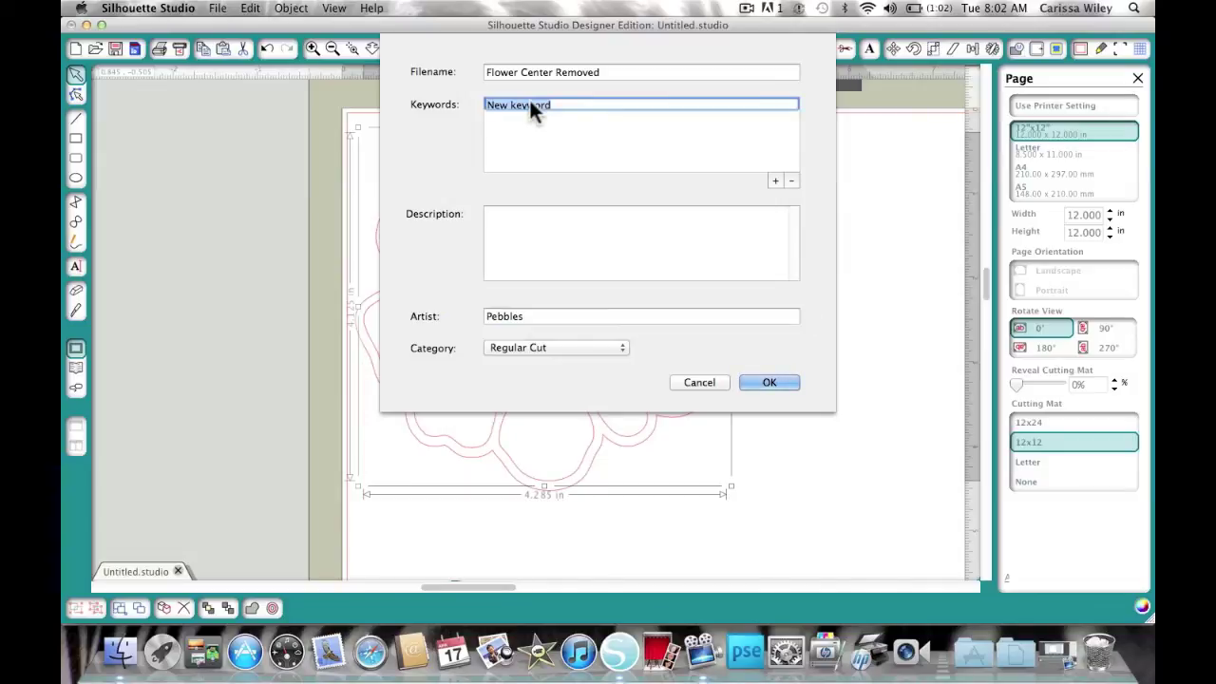
text(flower)
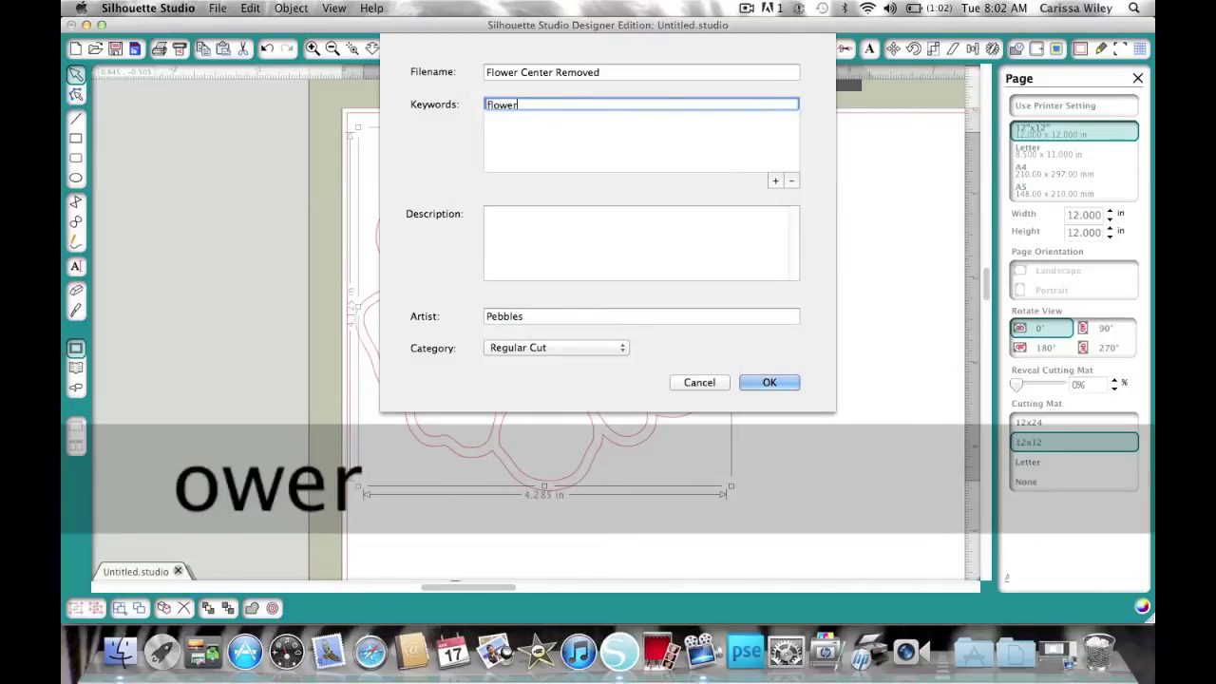
click(775, 181)
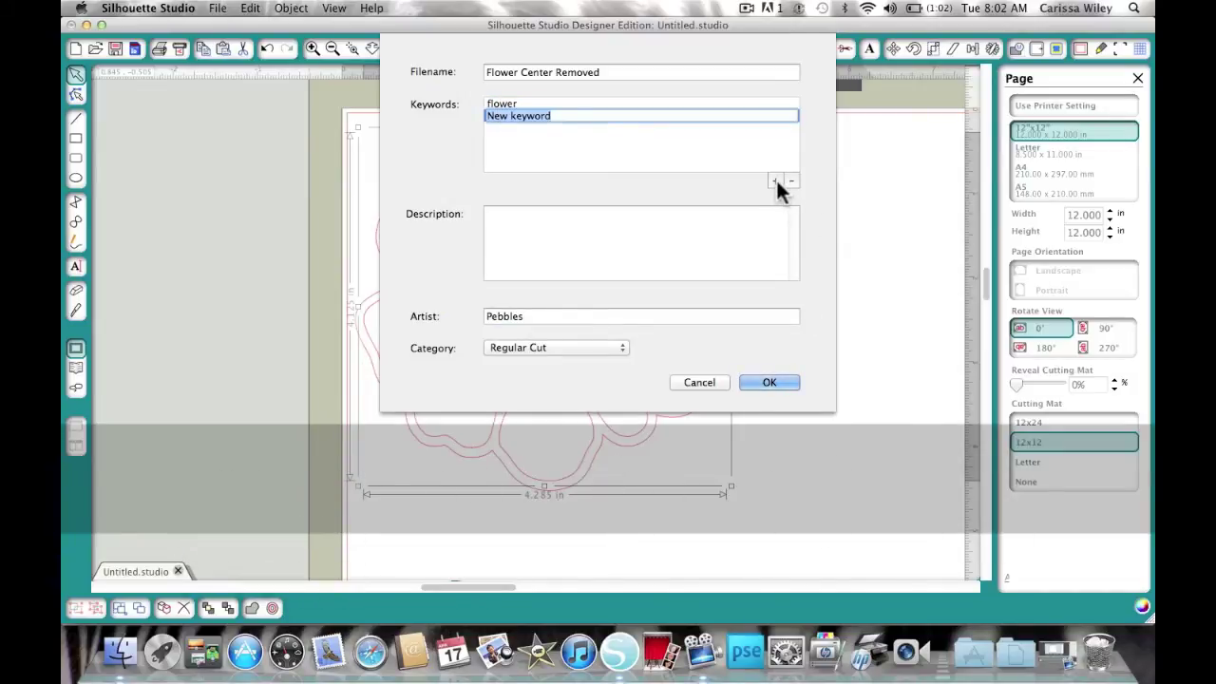
text(Spring)
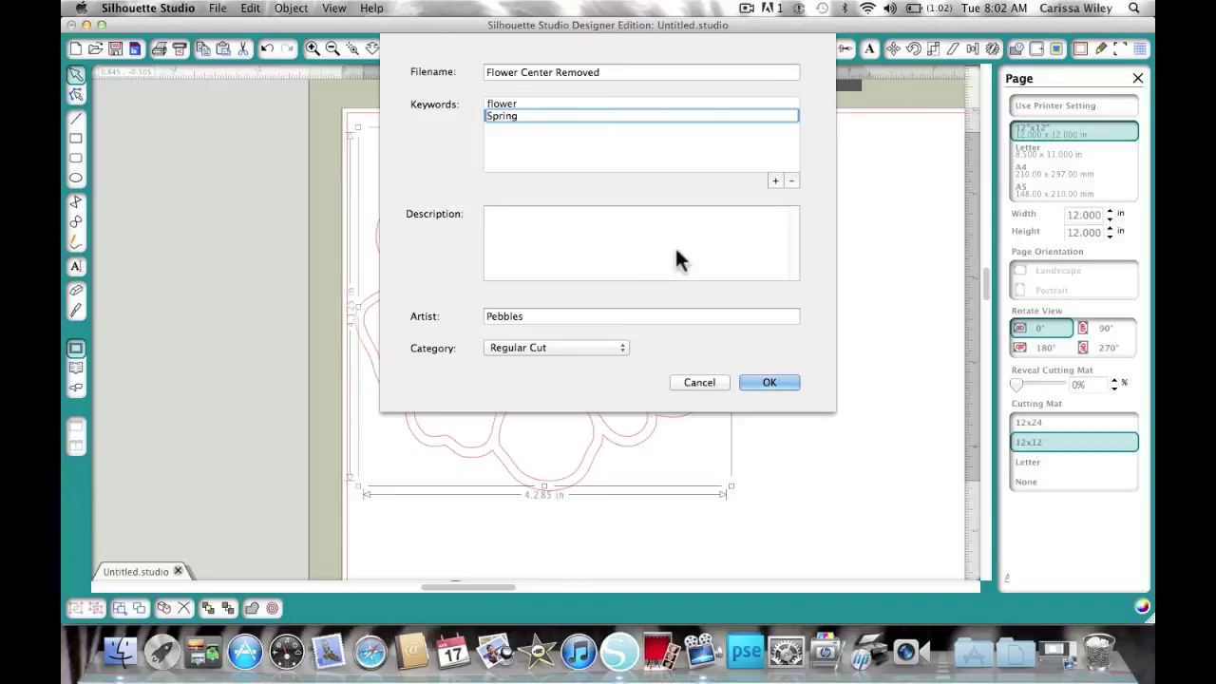
click(757, 375)
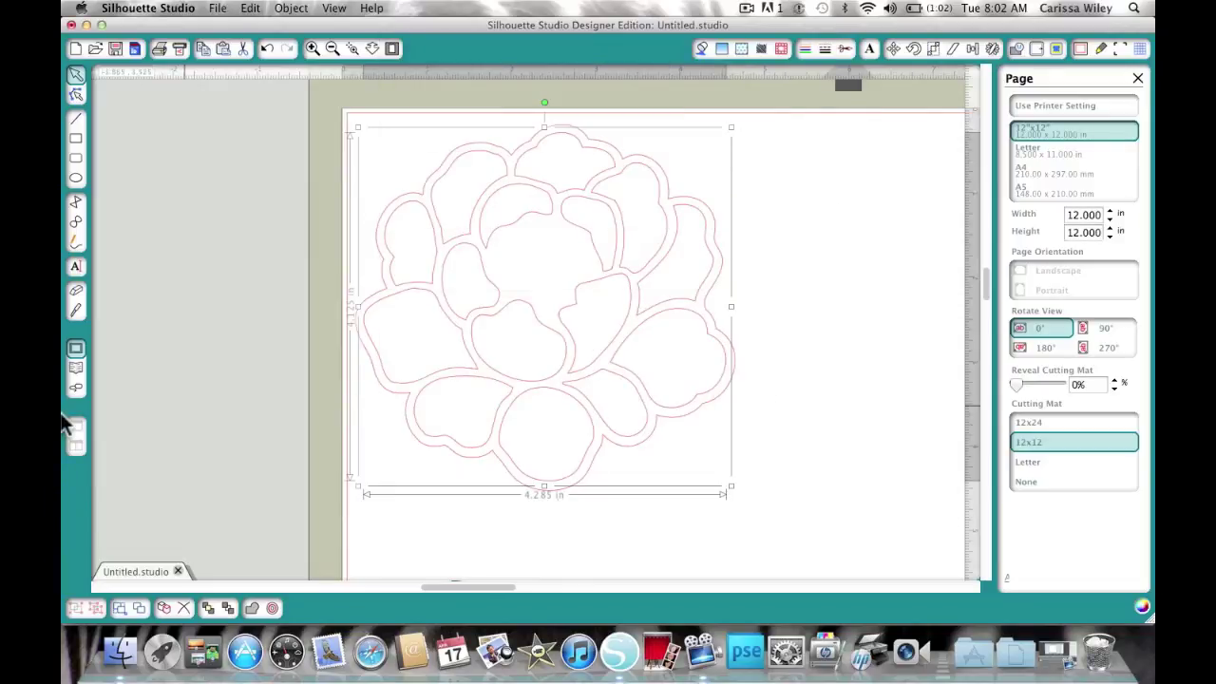
Step: Open the library, show all 130 designs, and scroll the grid to find the saved flower
click(73, 366)
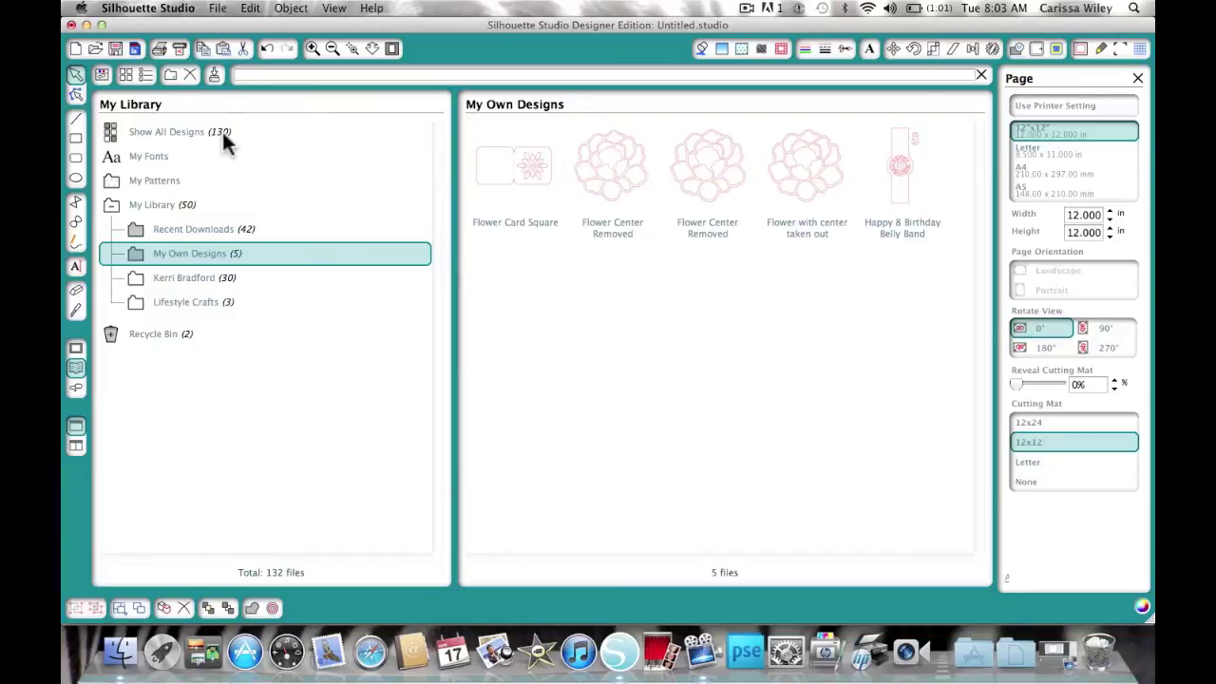
click(173, 129)
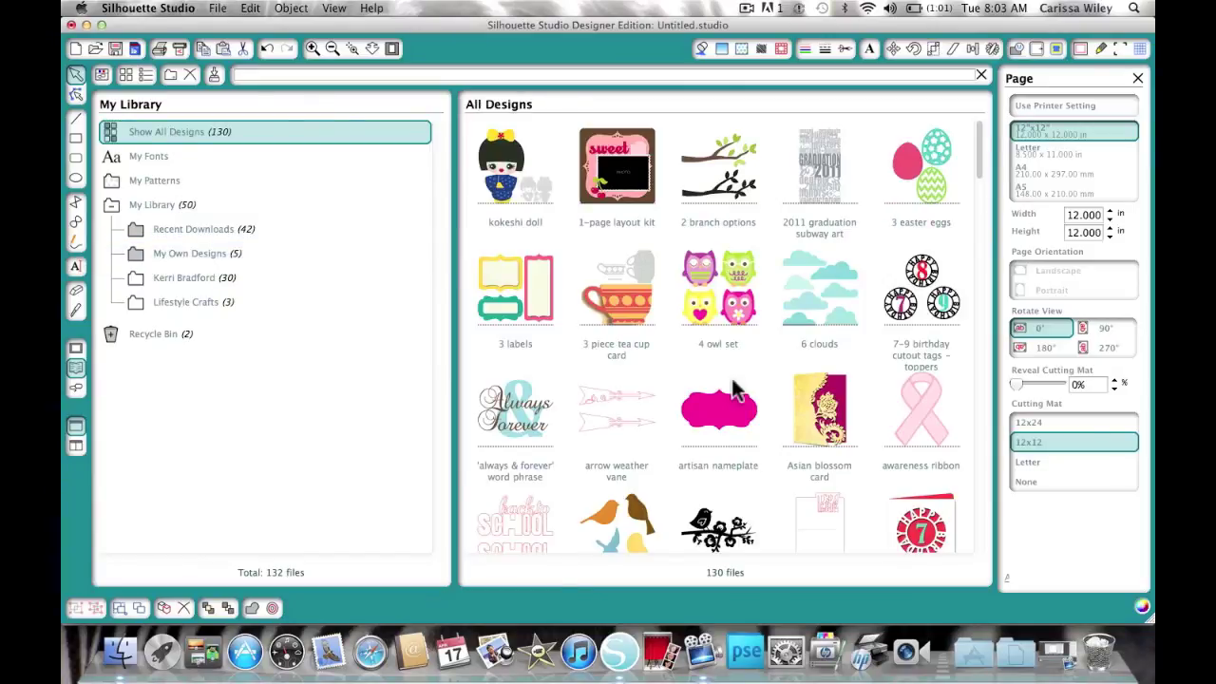
scroll(731, 385, down, 1)
scroll(731, 385, down, 5)
scroll(732, 385, down, 3)
scroll(731, 385, down, 3)
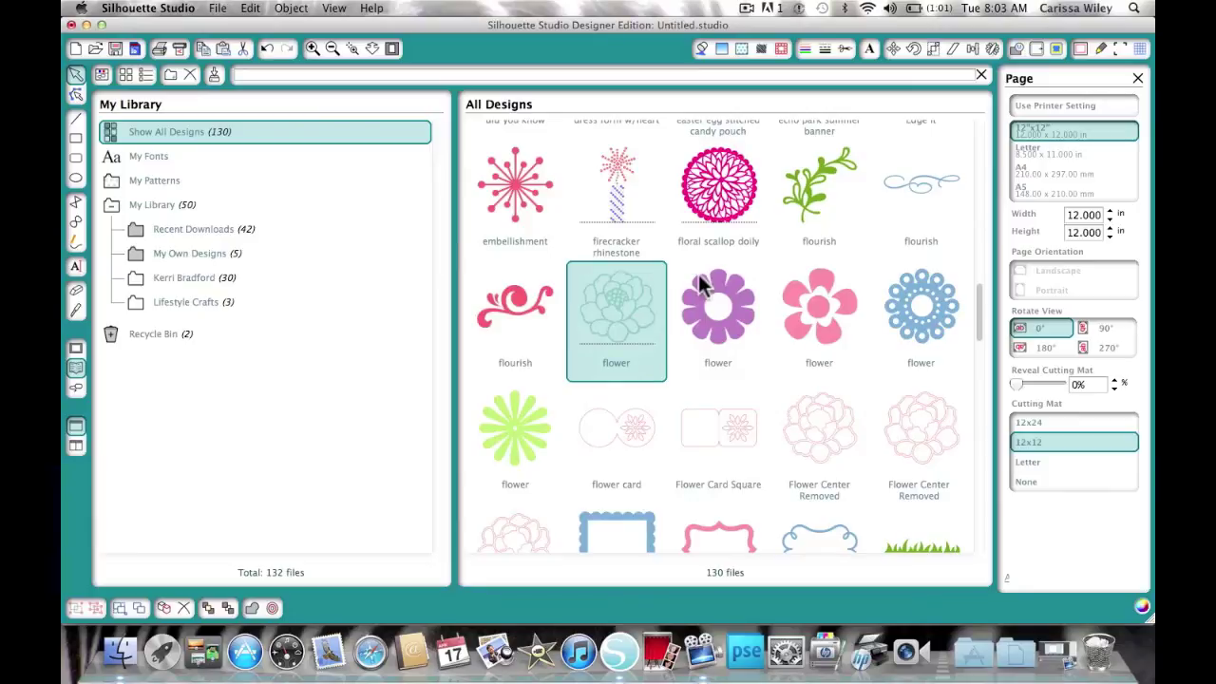
scroll(699, 280, up, 1)
scroll(698, 280, up, 2)
scroll(698, 280, up, 1)
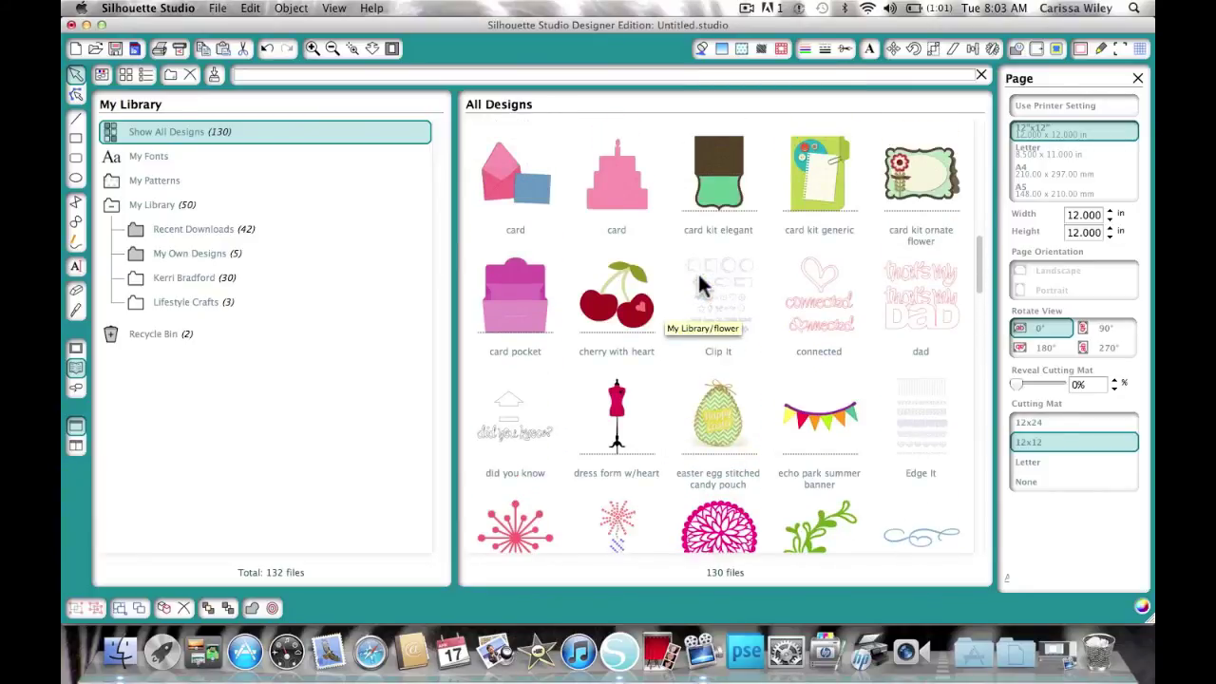